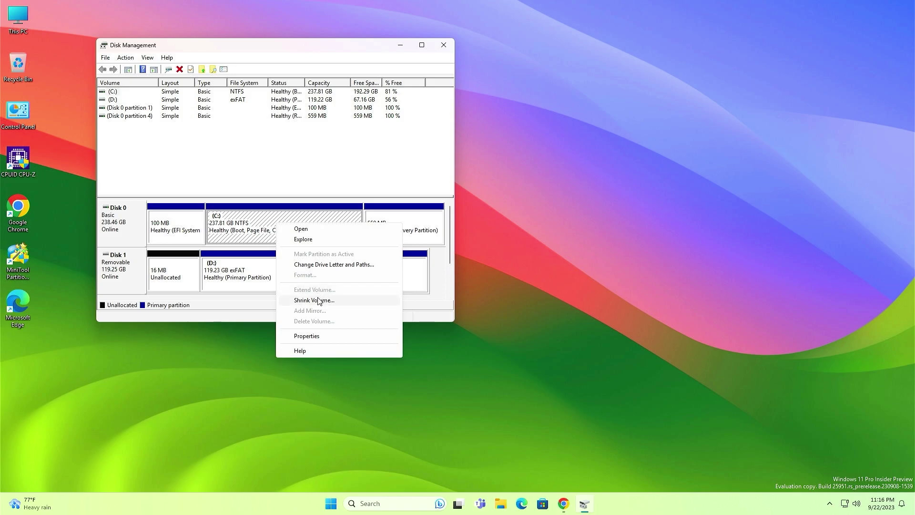
- Shrink the C: volume on Disk 0 by 102405 MB
left_click(318, 302)
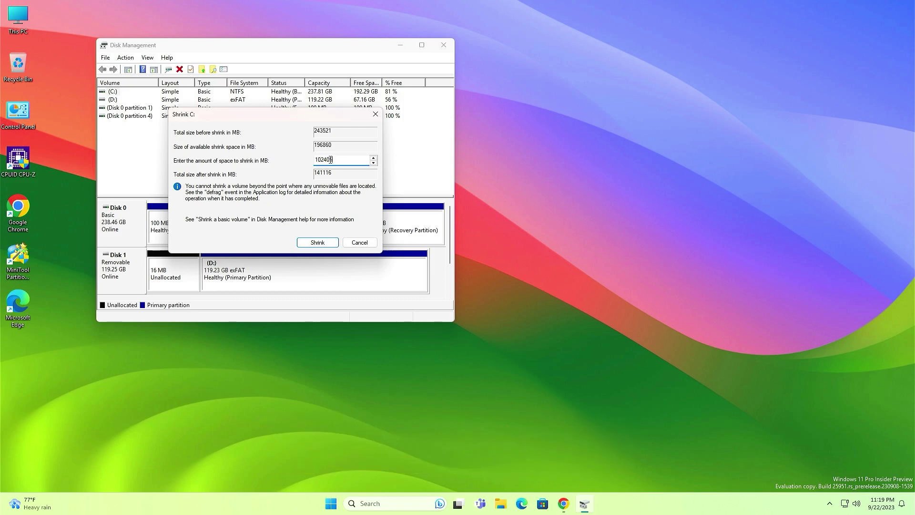
left_click(317, 242)
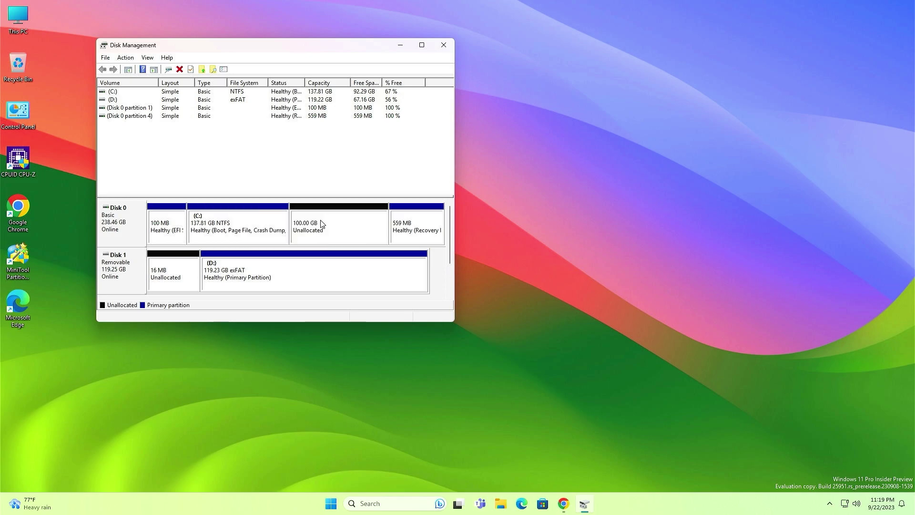
- Start a new simple volume in the 100 GB unallocated space on Disk 0, using 102404 MB and drive letter E
left_click(321, 224)
right_click(320, 224)
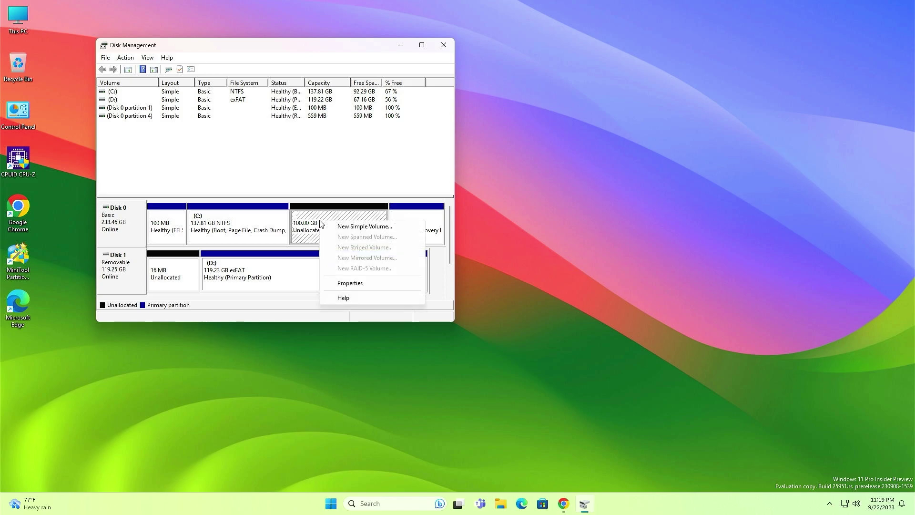
left_click(356, 226)
left_click(287, 263)
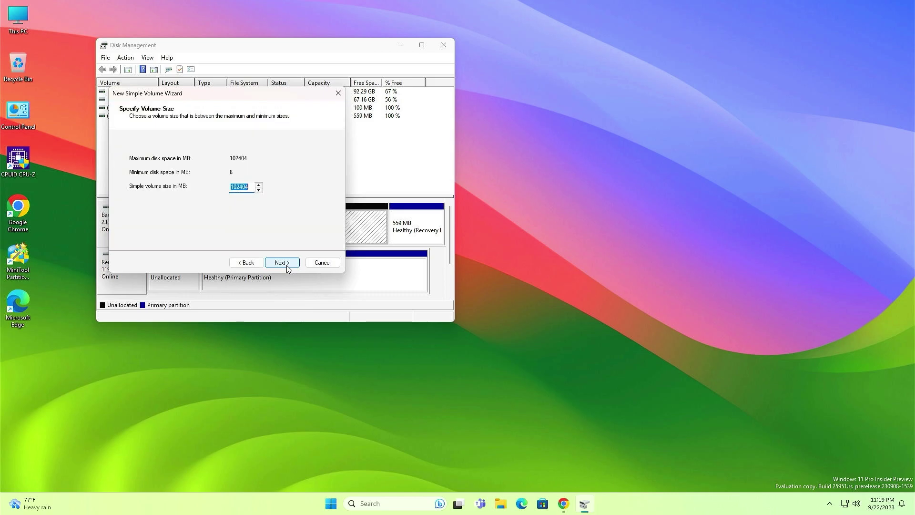
left_click(287, 265)
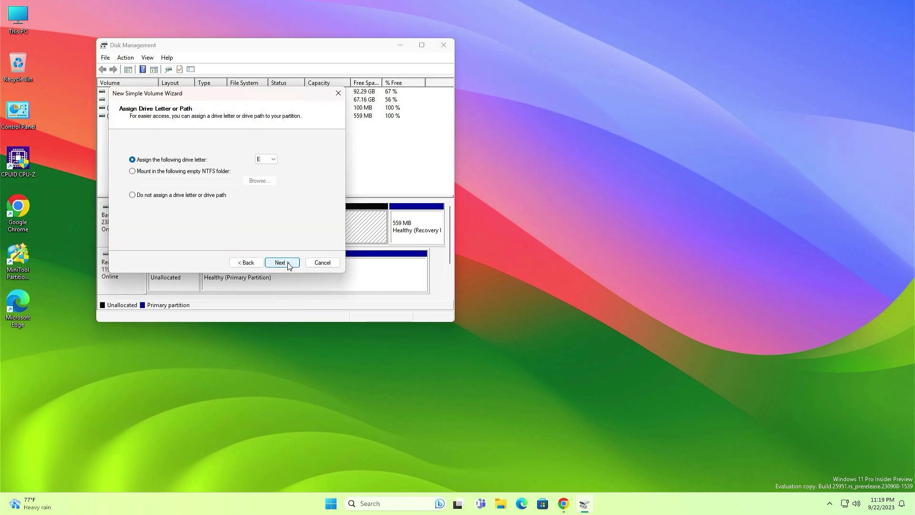
left_click(288, 263)
- Quick-format the new volume as NTFS with the label MacOS, complete the wizard and close Disk Management
left_click_drag(244, 206, 212, 206)
type("MacOS")
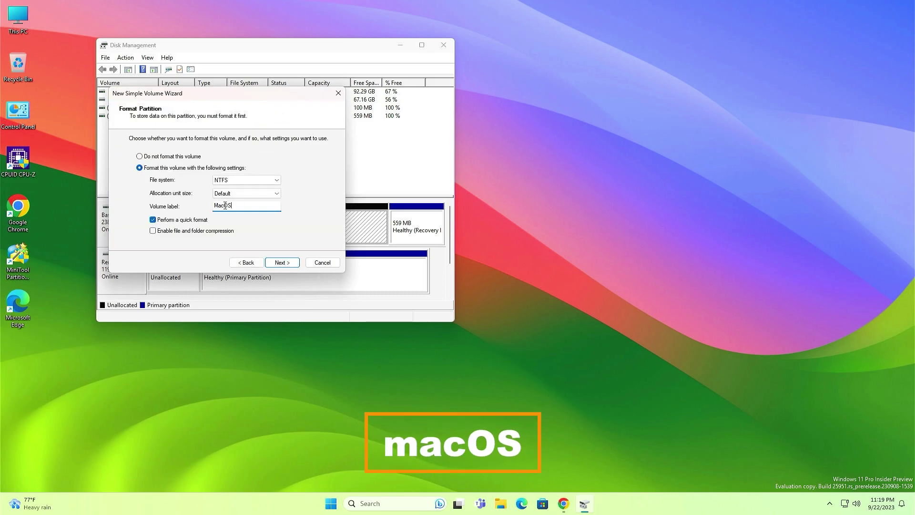
left_click(288, 263)
left_click(282, 263)
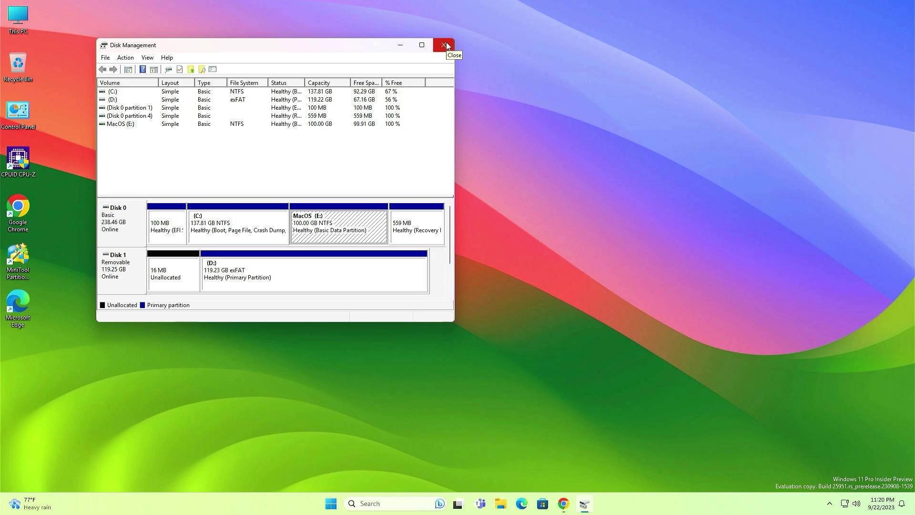
left_click(444, 45)
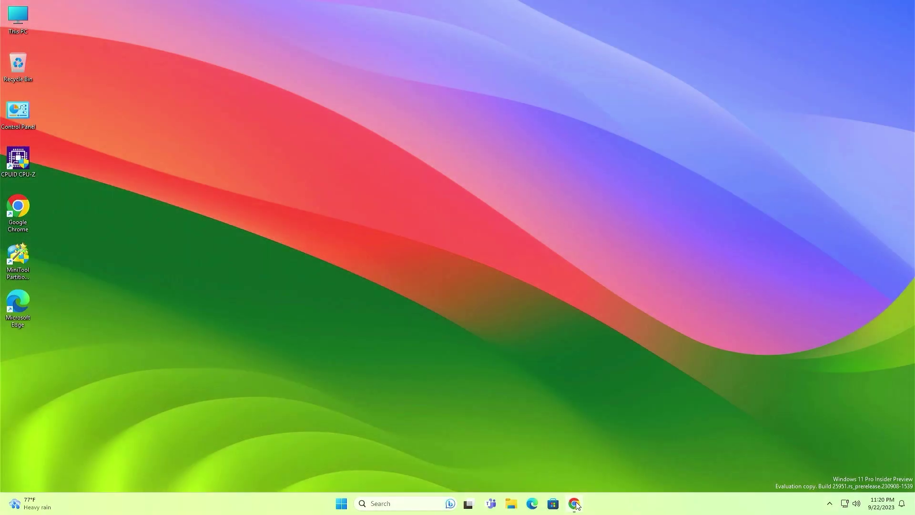
- Switch to Chrome and look through the macOS installer download links on olarila.com's Vanilla Images page
left_click(574, 504)
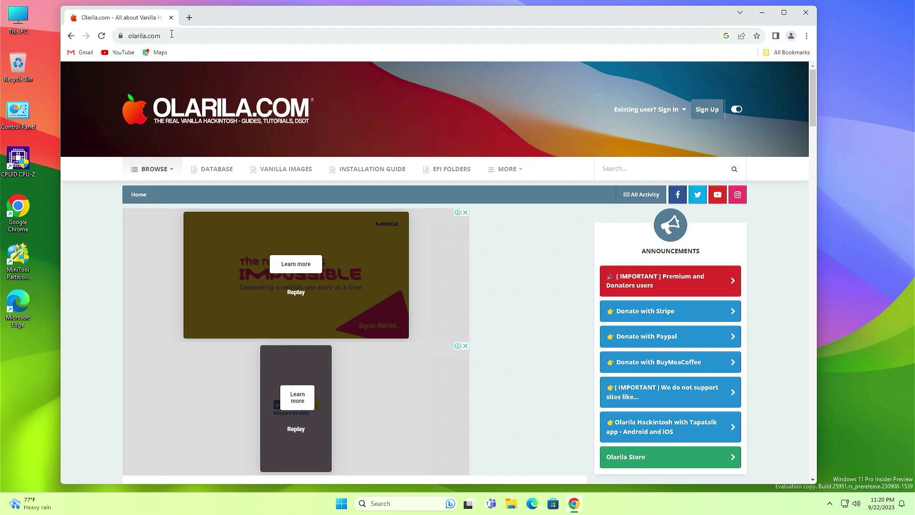
left_click(286, 173)
scroll(359, 246, "down", 8)
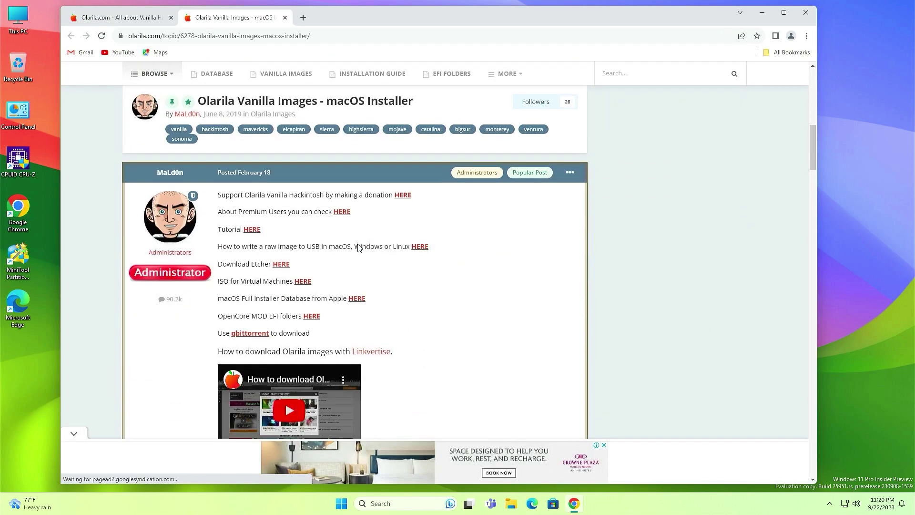
scroll(296, 255, "down", 10)
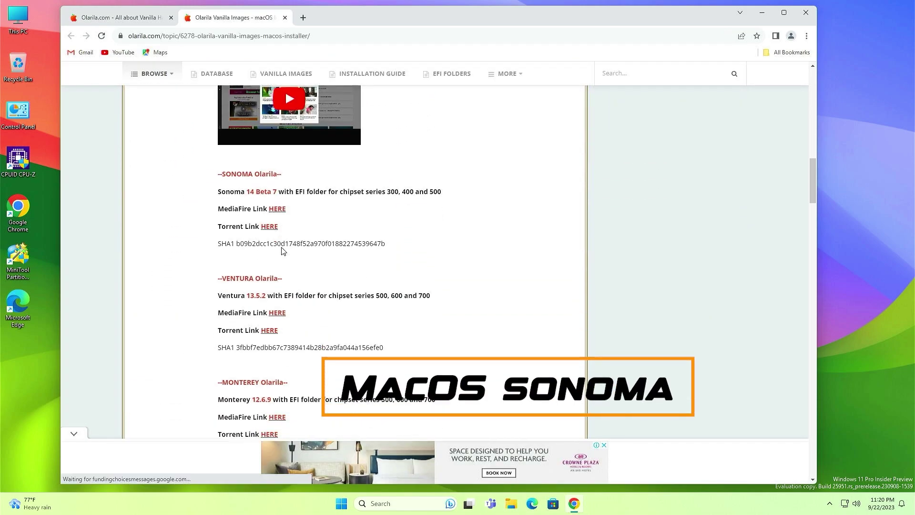
scroll(266, 223, "down", 2)
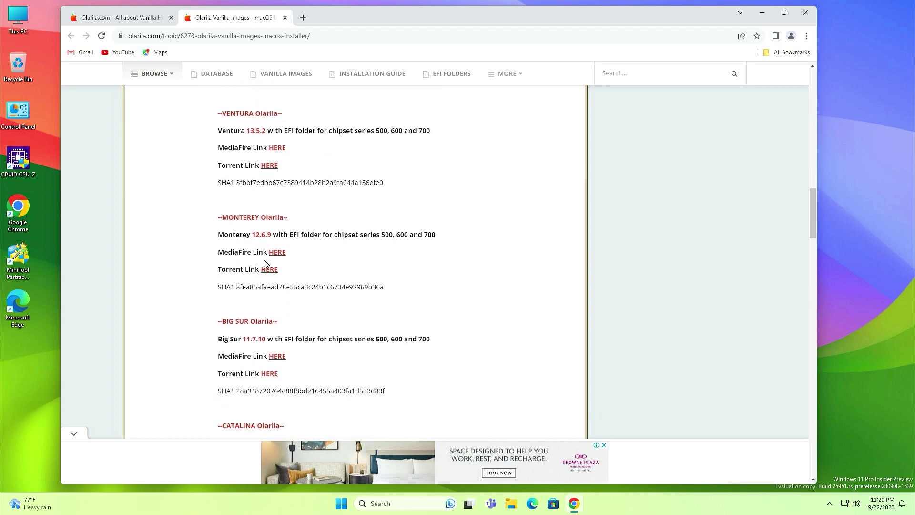
scroll(291, 287, "up", 15)
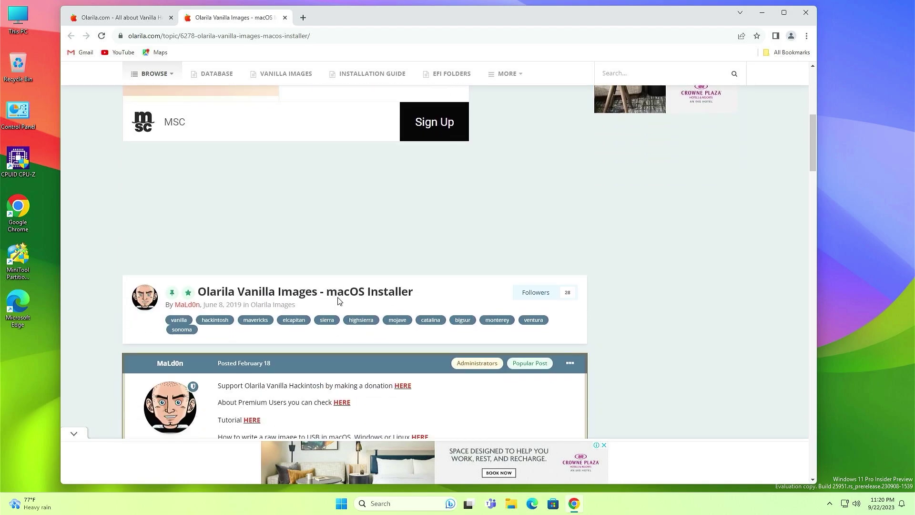
scroll(353, 264, "up", 3)
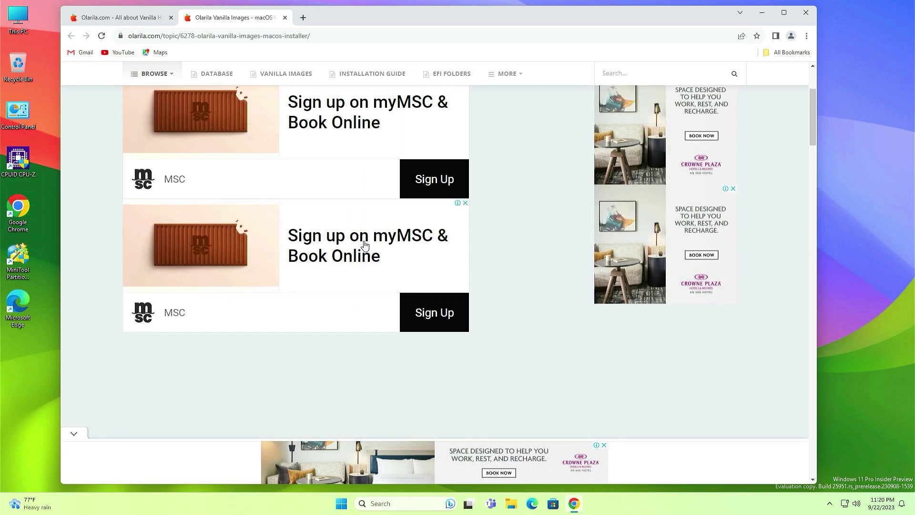
- Open the site's EFI Folders page and find the list of OpenCore MOD folders
left_click(451, 77)
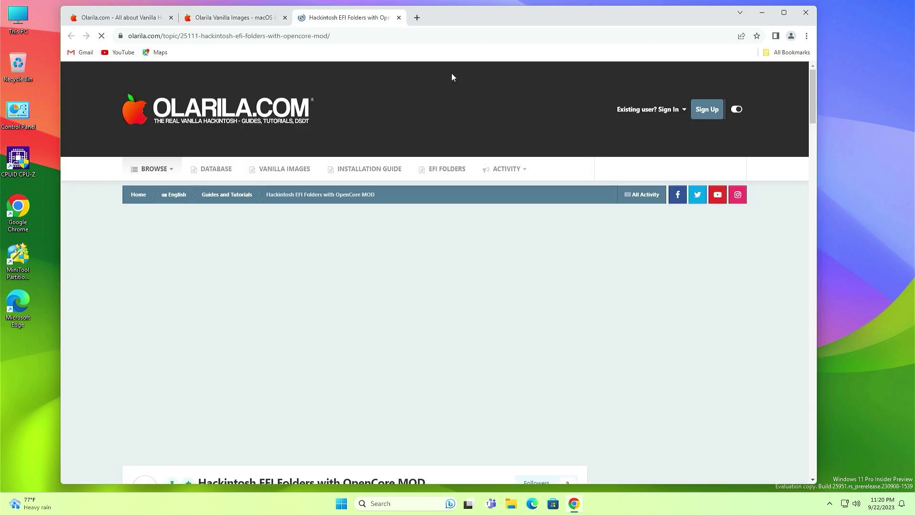
scroll(367, 266, "down", 5)
scroll(367, 265, "down", 15)
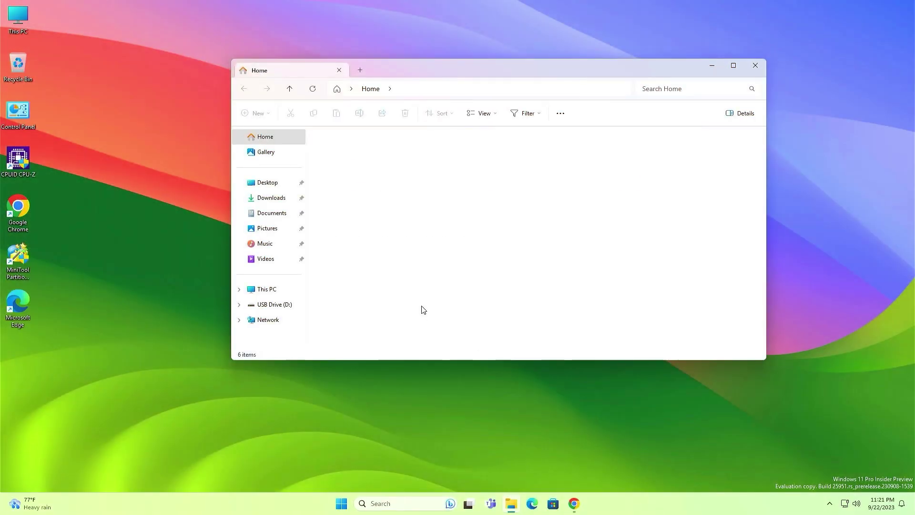
- Open the Downloads folder in File Explorer and check the computer's processor details with CPU-Z
left_click(270, 198)
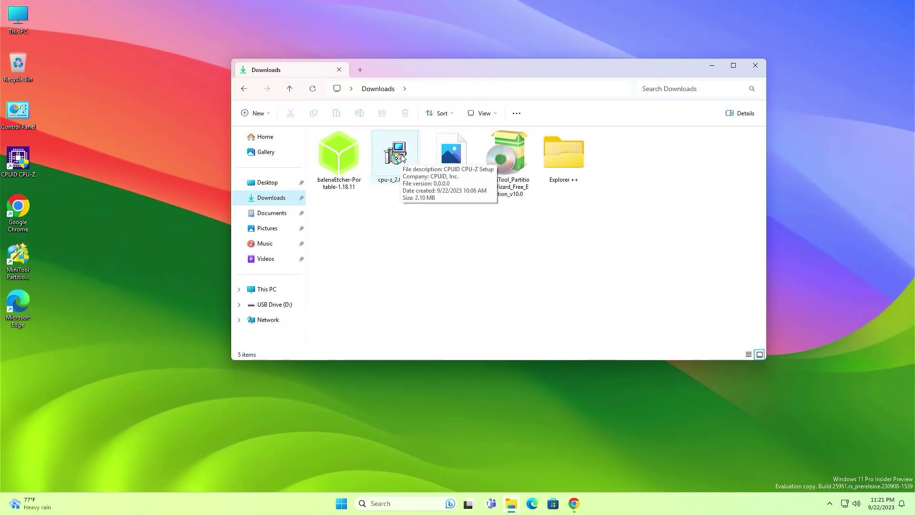
double_click(16, 154)
left_click(416, 332)
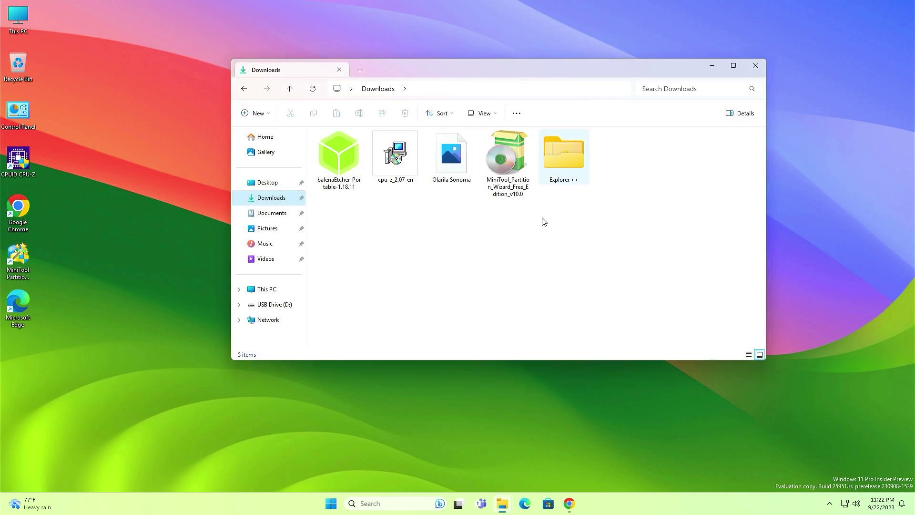
left_click(542, 156)
- Back in Chrome, download the OpenCore EFI folder for Desktop HEDT Skylake-XW and CascadeLake-XW
left_click(573, 505)
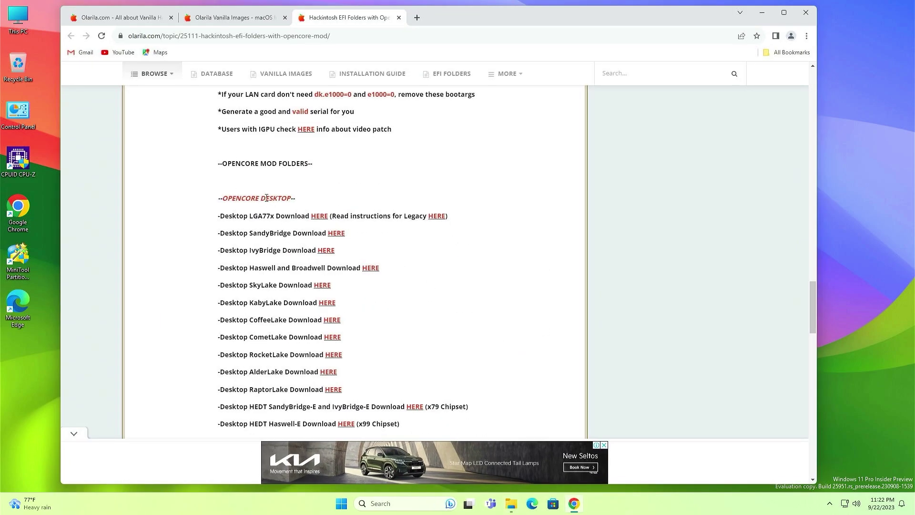
scroll(403, 285, "down", 5)
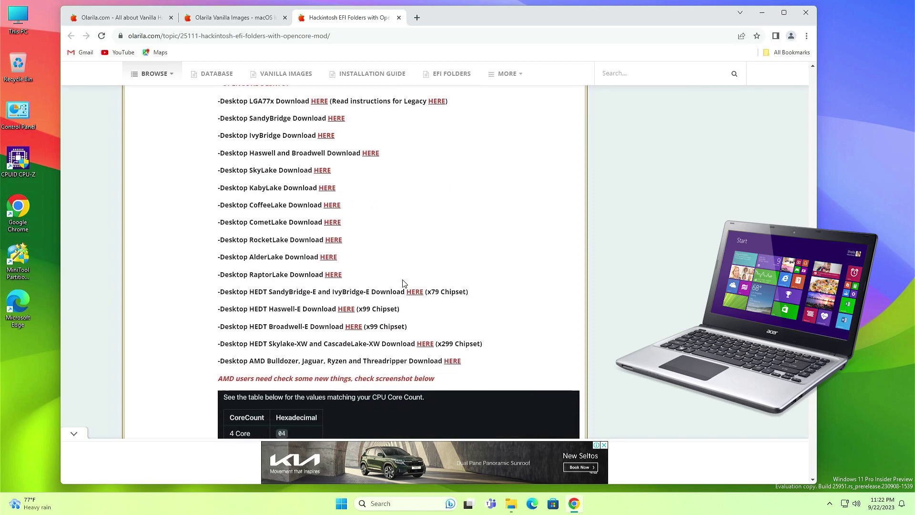
scroll(403, 285, "down", 5)
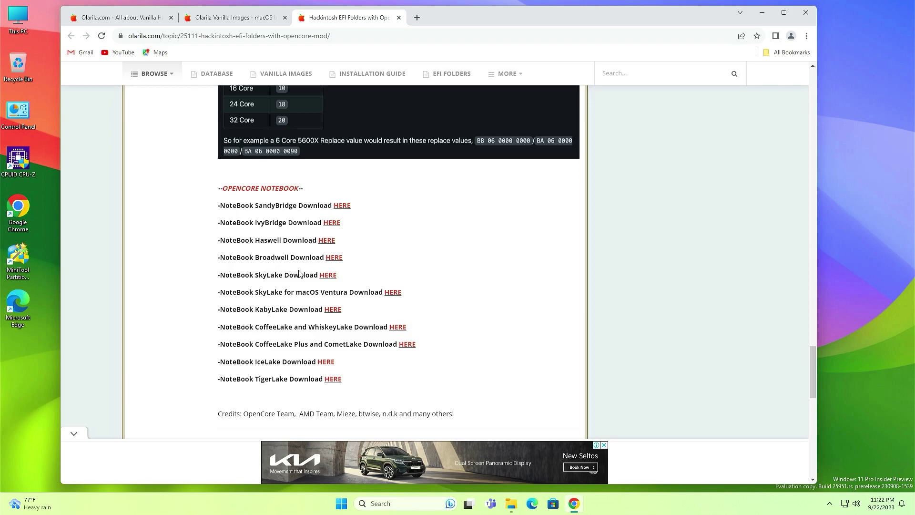
scroll(355, 281, "up", 9)
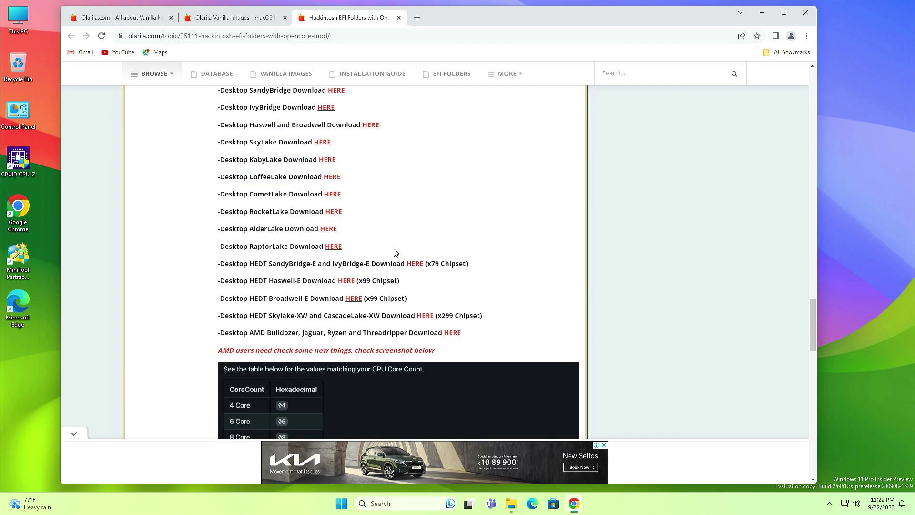
left_click(426, 317)
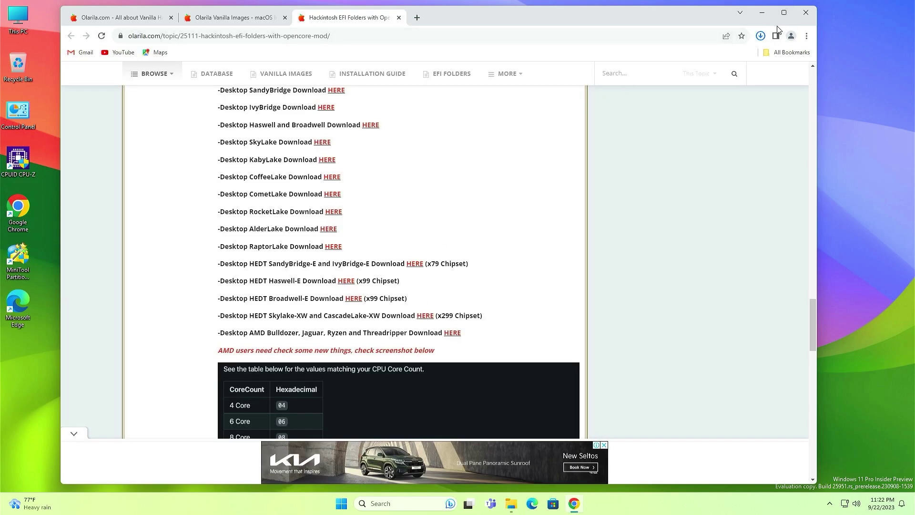
left_click(761, 36)
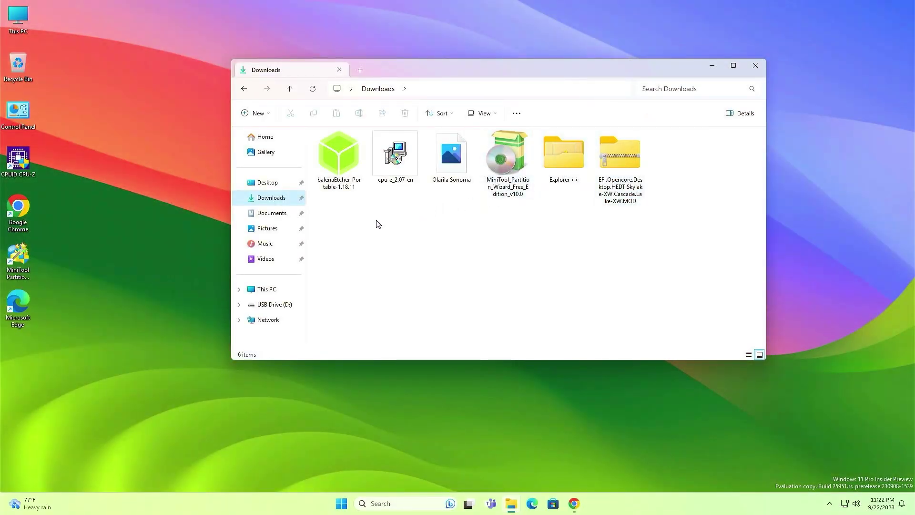
left_click(343, 155)
left_click(507, 162)
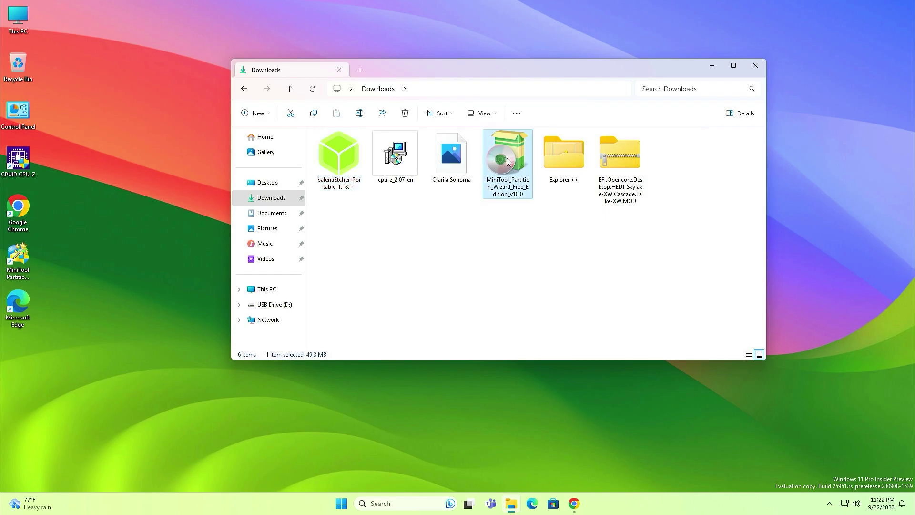
left_click(573, 165)
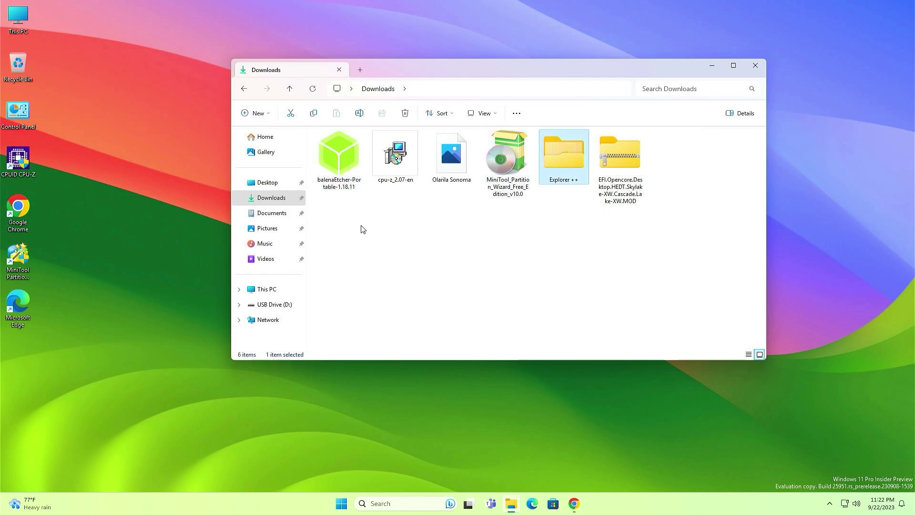
- Extract the downloaded EFI.Opencore.Desktop.HEDT.Skylake-XW.Cascade.Lake-XW.MOD archive into the Downloads folder
left_click(617, 149)
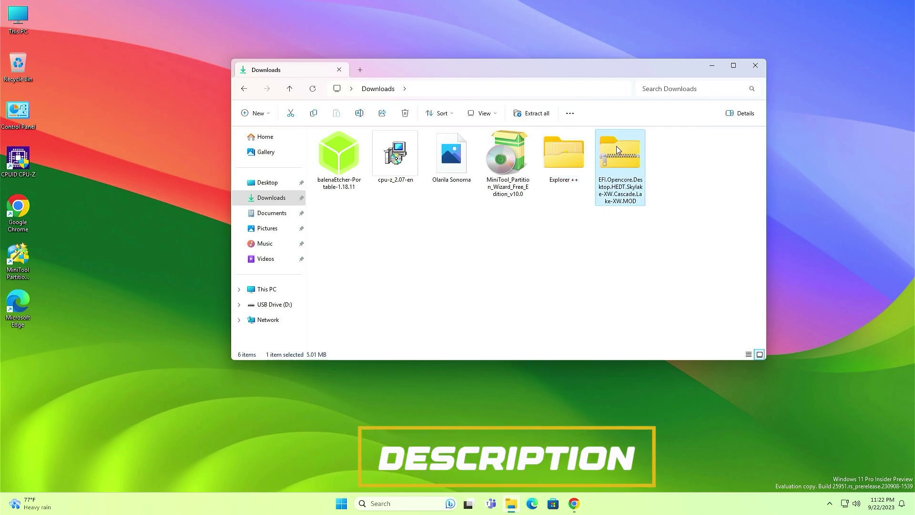
right_click(613, 146)
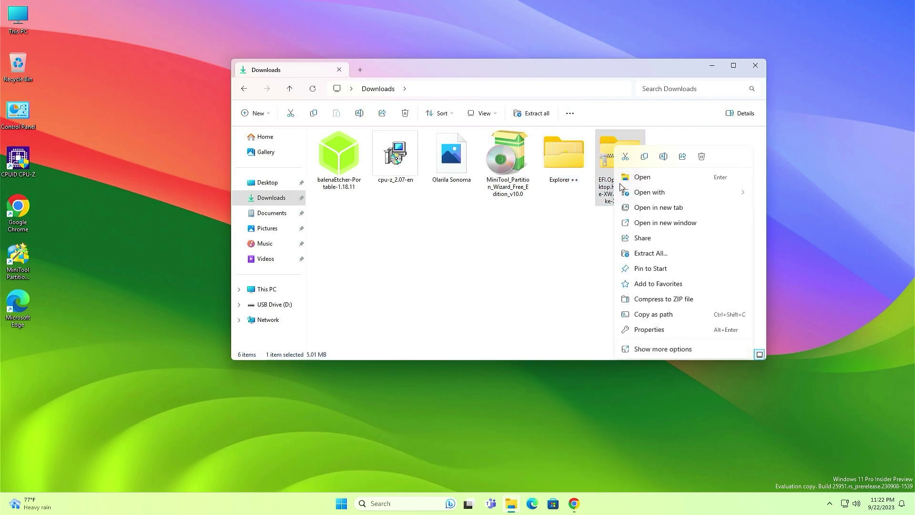
left_click(654, 253)
left_click(552, 344)
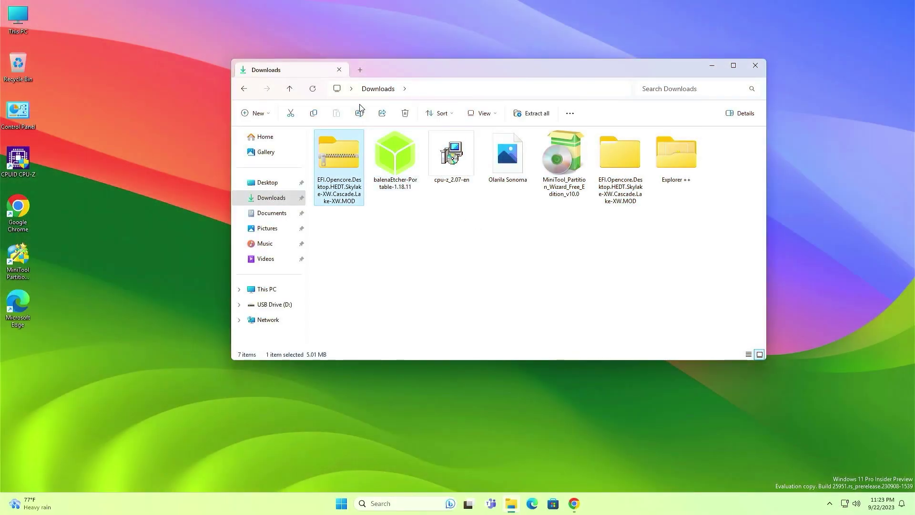
- Check inside the extracted EFI folder and move that folder from Downloads to the desktop
double_click(559, 147)
key("alt+Left")
left_click_drag(571, 153, 19, 384)
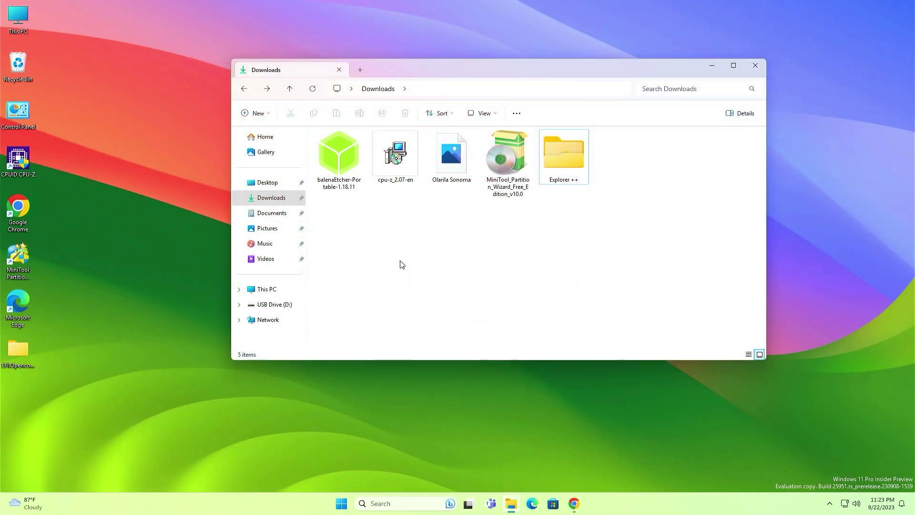
- Launch balenaEtcher from Downloads and choose the Olarila Sonoma.raw image as the file to flash
double_click(341, 151)
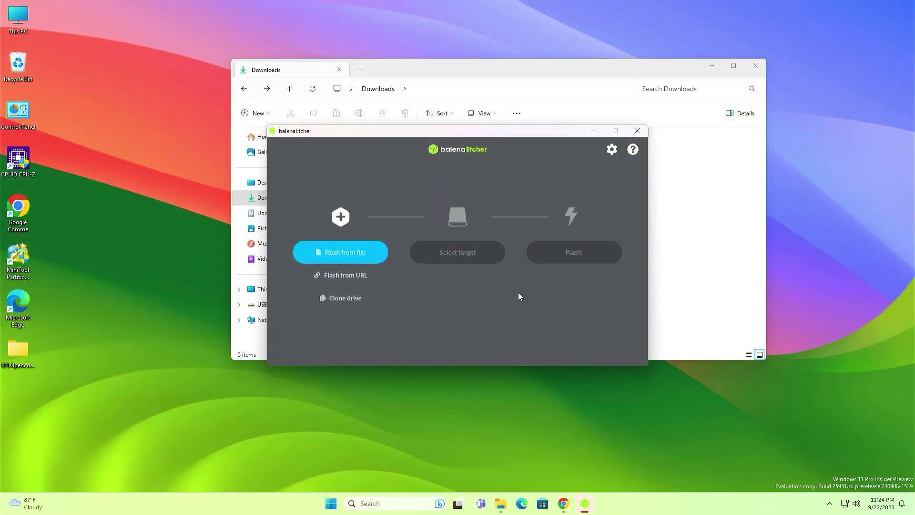
left_click(351, 256)
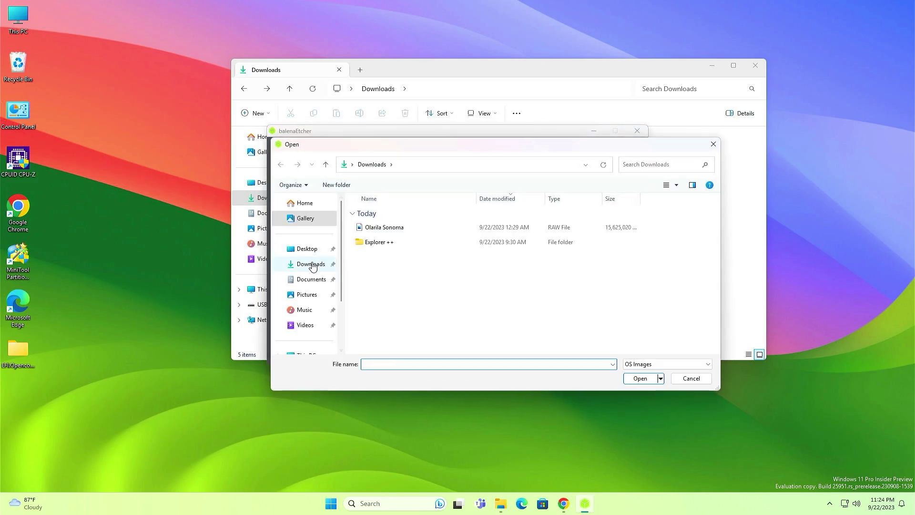
left_click(379, 227)
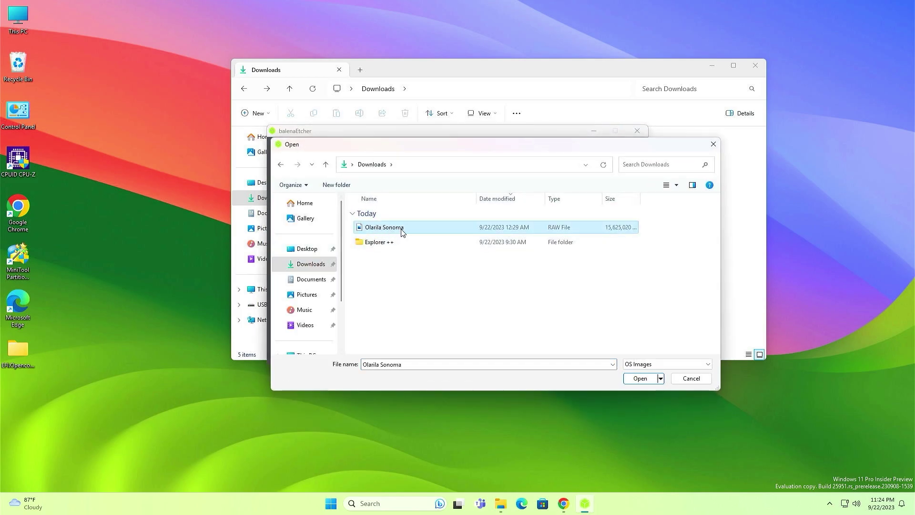
left_click(647, 377)
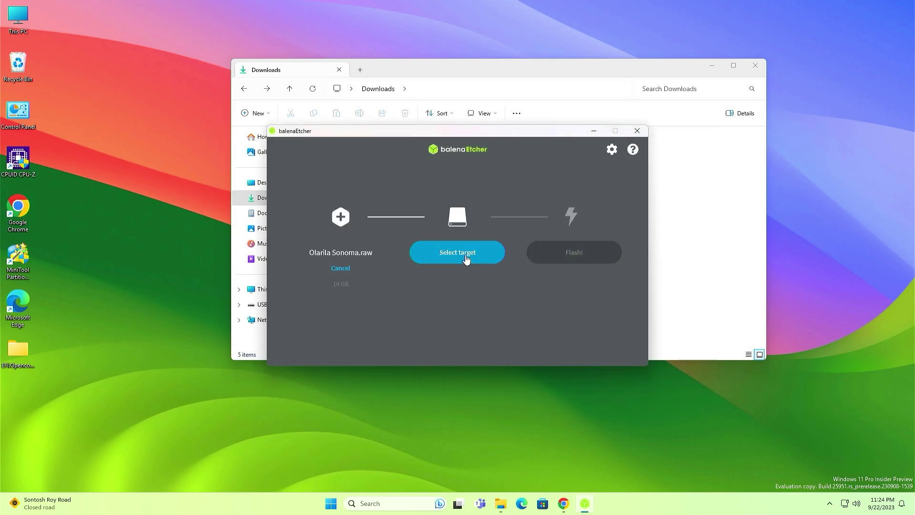
- Select the 128 GB MXT-USB device as the flash target
left_click(465, 259)
left_click(298, 231)
left_click(517, 343)
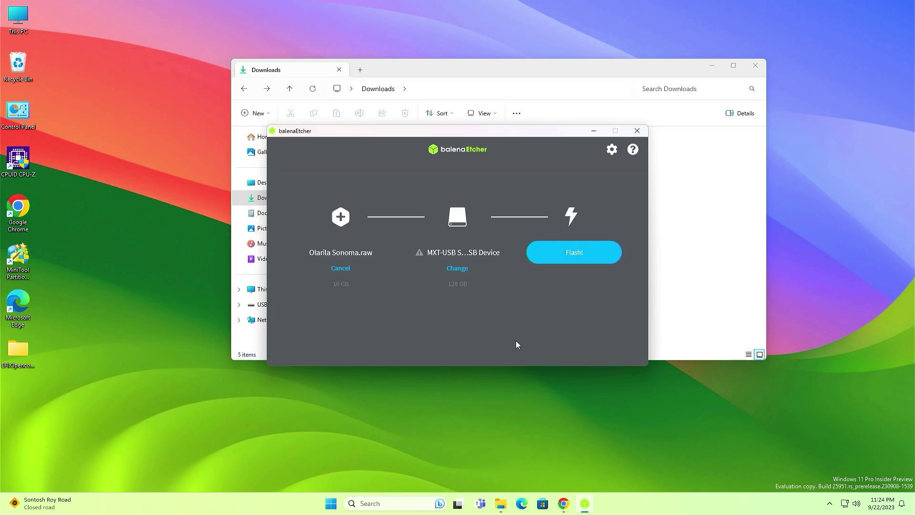
- Flash the Olarila Sonoma.raw image to the large MXT-USB drive, approving the erase and system permission, and close balenaEtcher once finished
left_click(573, 252)
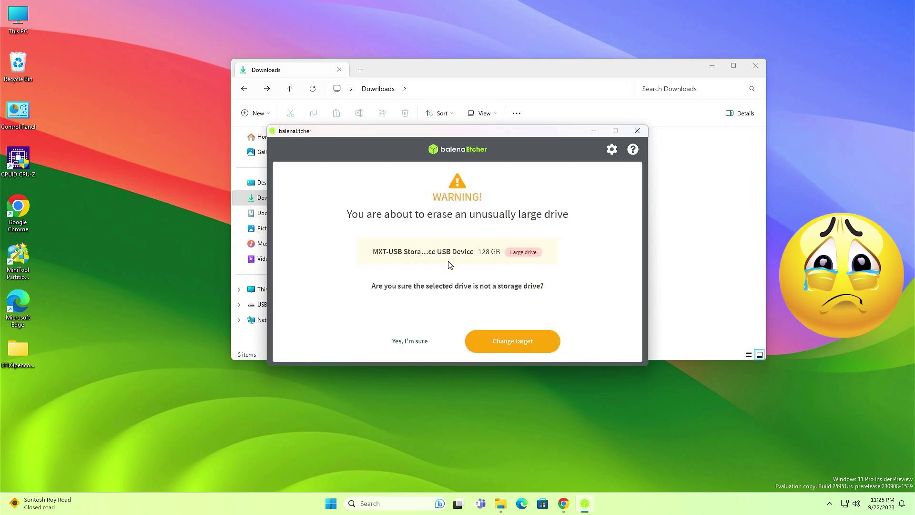
left_click(408, 341)
left_click(409, 327)
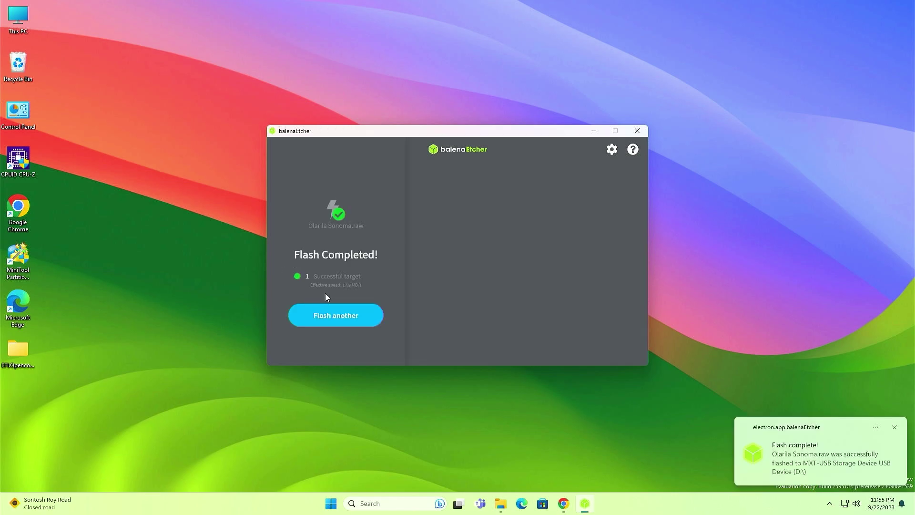
left_click(635, 131)
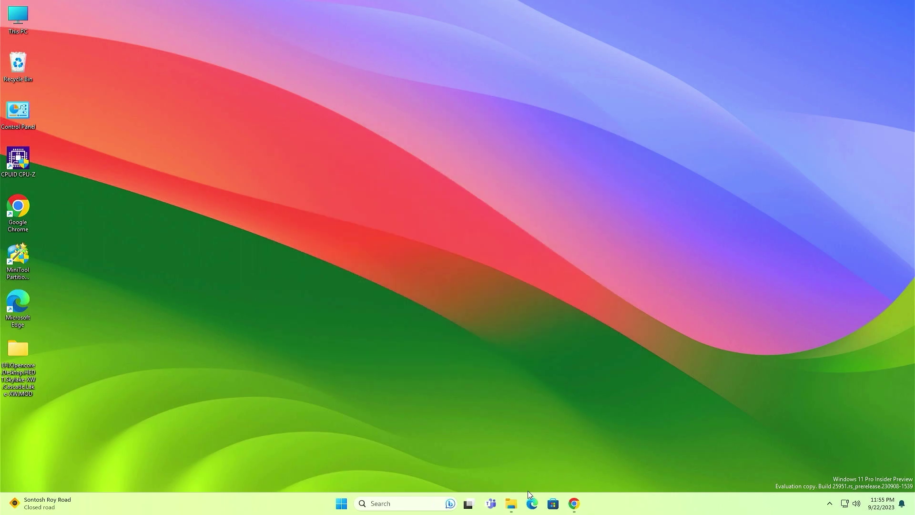
- Launch MiniTool Partition Wizard with administrator permission and start its disk management application
left_click(518, 501)
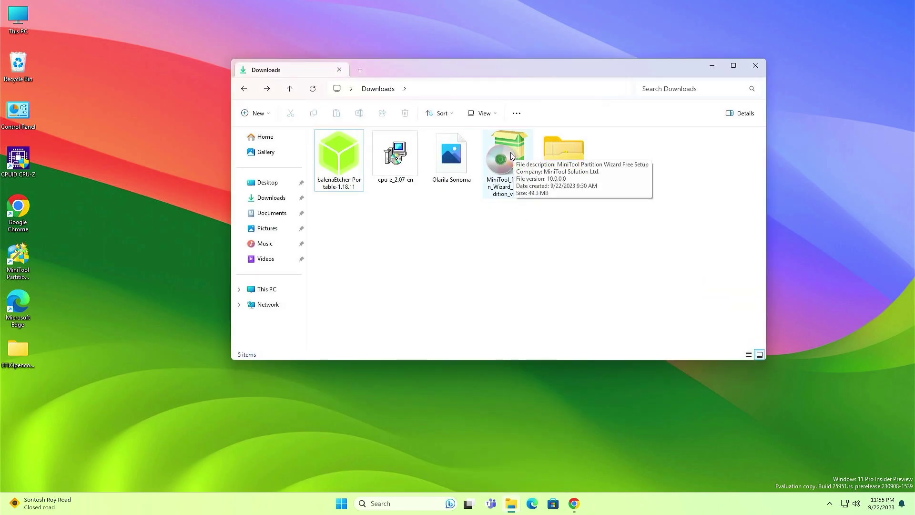
double_click(18, 252)
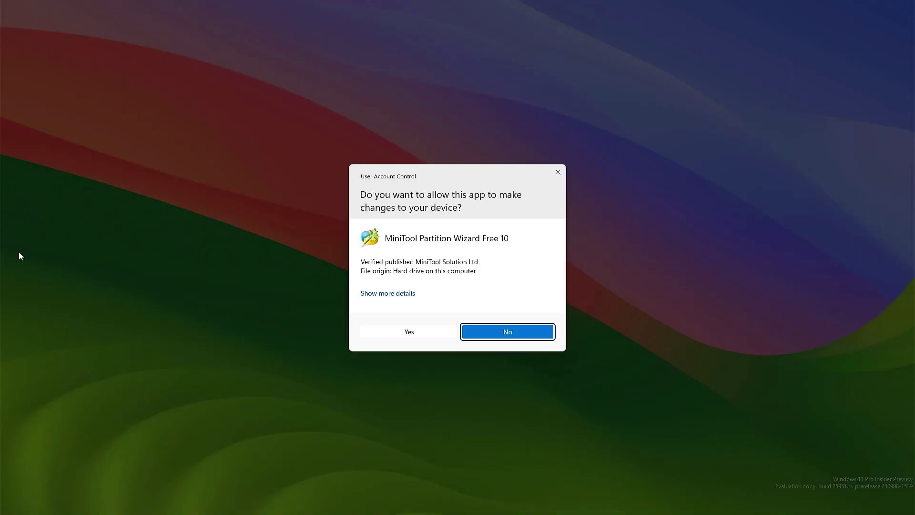
left_click(409, 331)
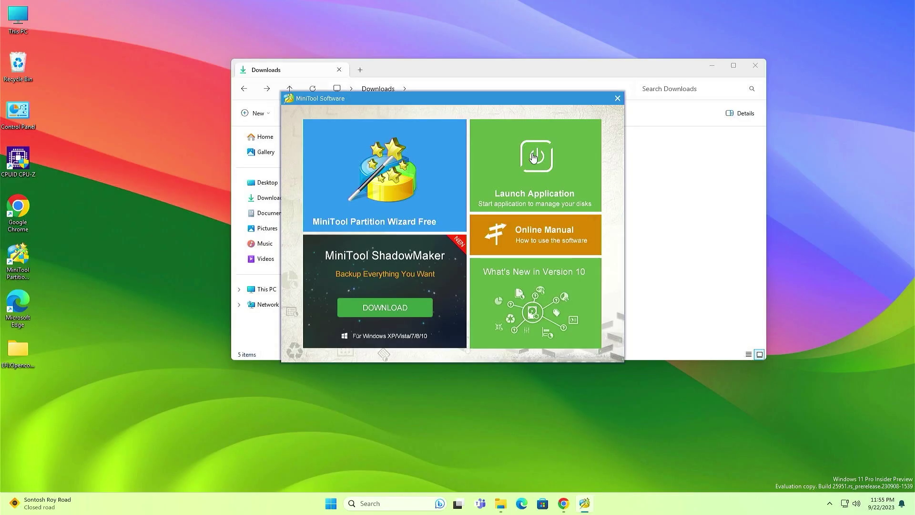
left_click(533, 156)
- Assign drive letter D: to the 200 MB EFI partition on the USB disk and apply the pending change
left_click(436, 240)
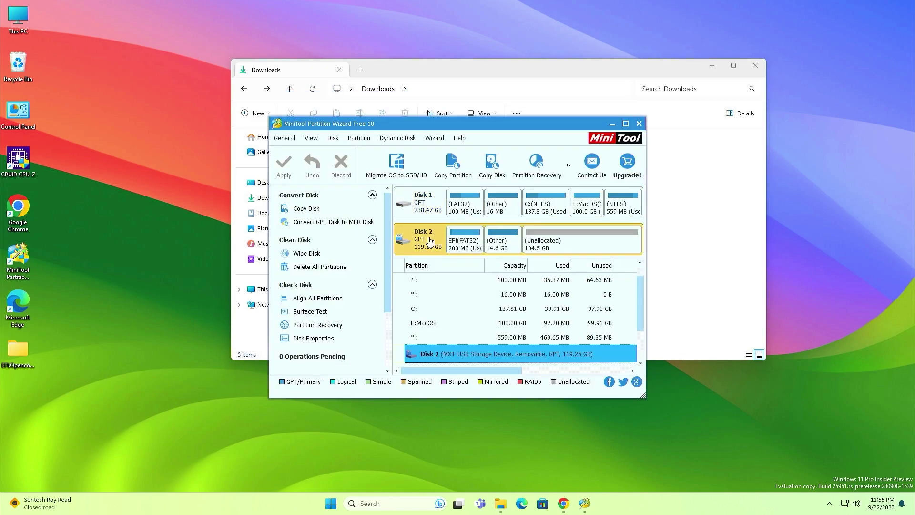
left_click(462, 239)
right_click(462, 239)
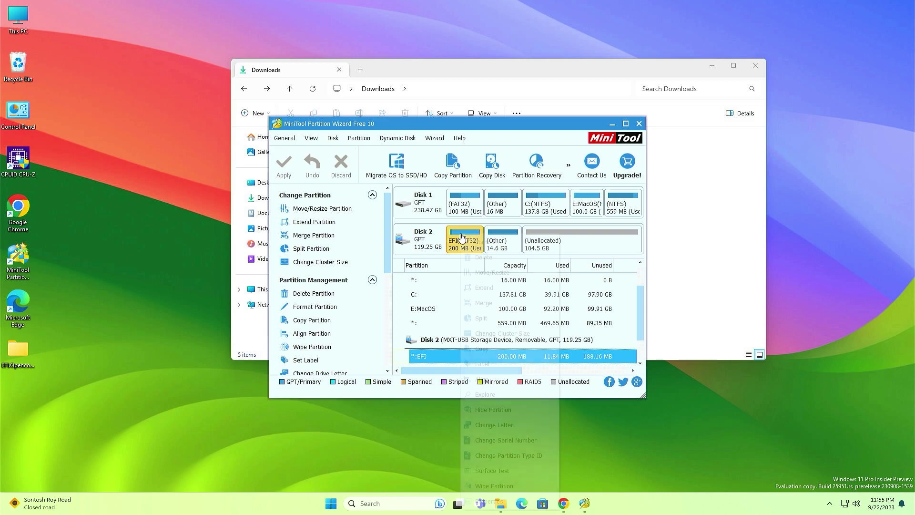
left_click(495, 425)
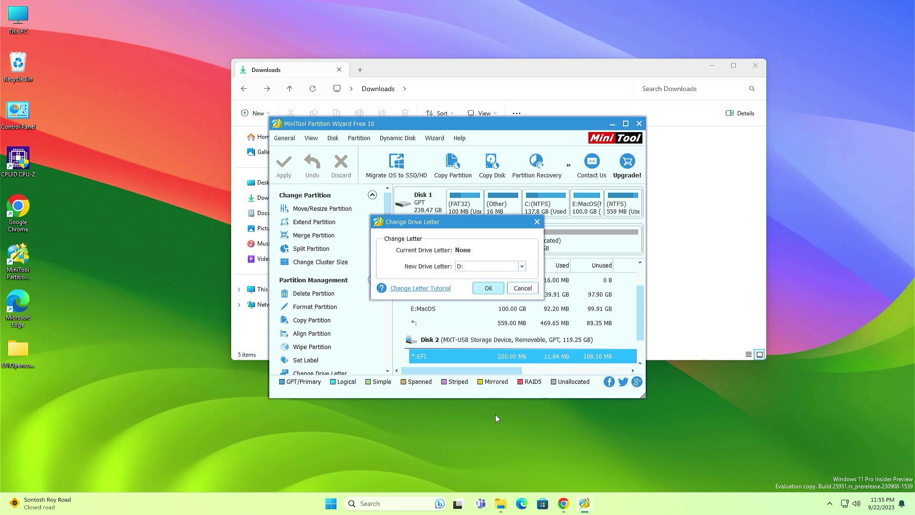
left_click(489, 289)
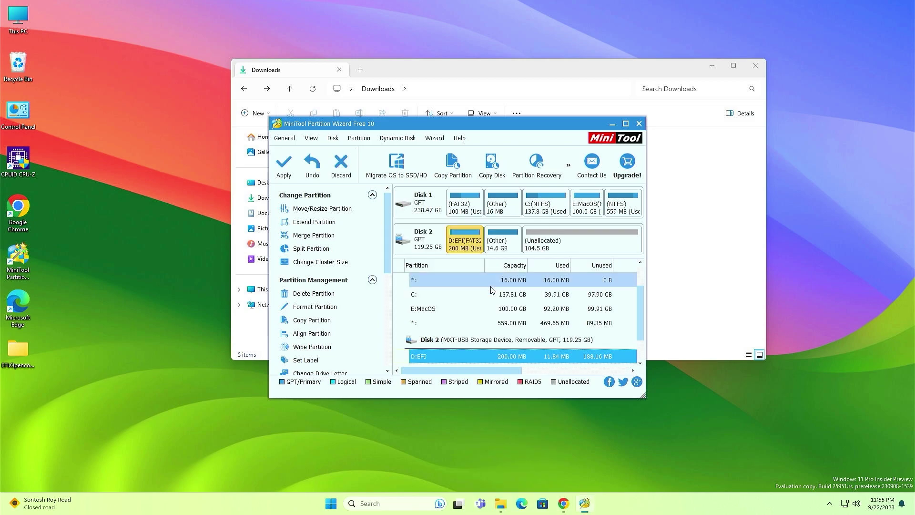
left_click(287, 166)
left_click(443, 282)
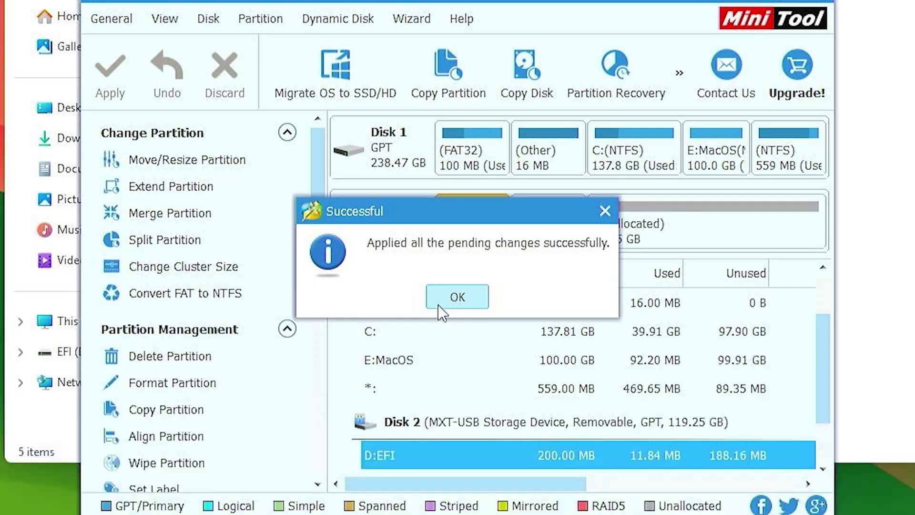
left_click(439, 305)
- Run Explorer++ as administrator from the Explorer ++ folder in Downloads
left_click(914, 139)
left_click(683, 48)
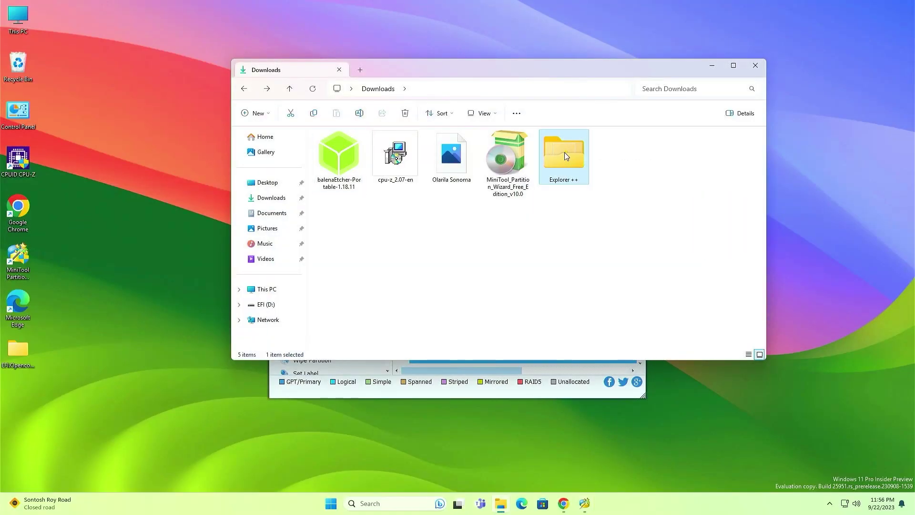
double_click(565, 156)
left_click(341, 177)
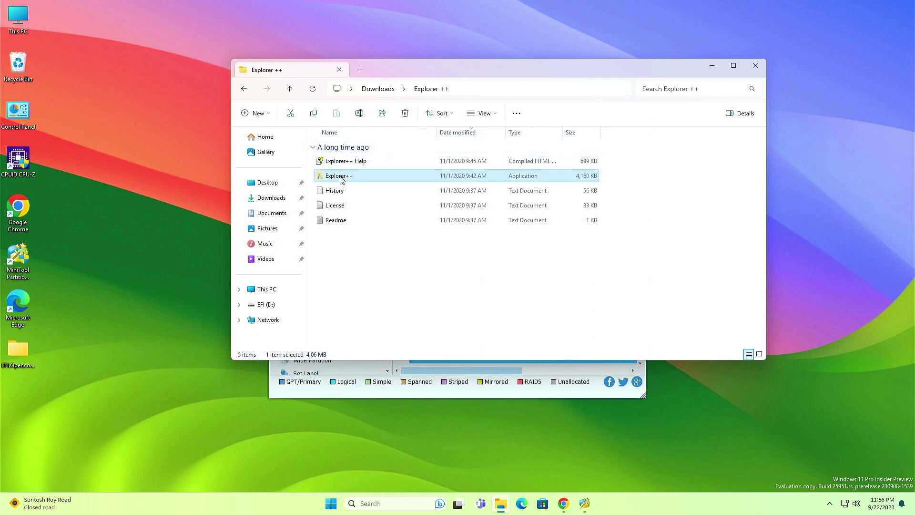
right_click(341, 177)
left_click(377, 236)
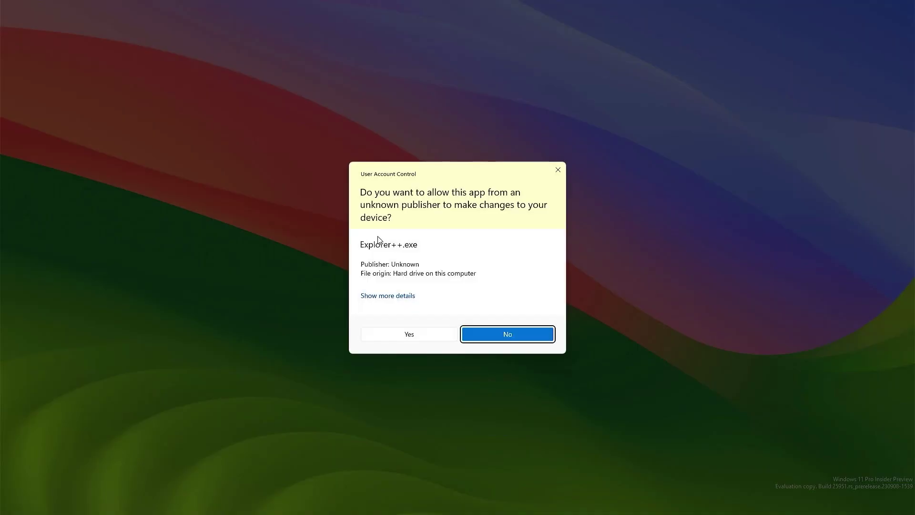
left_click(407, 334)
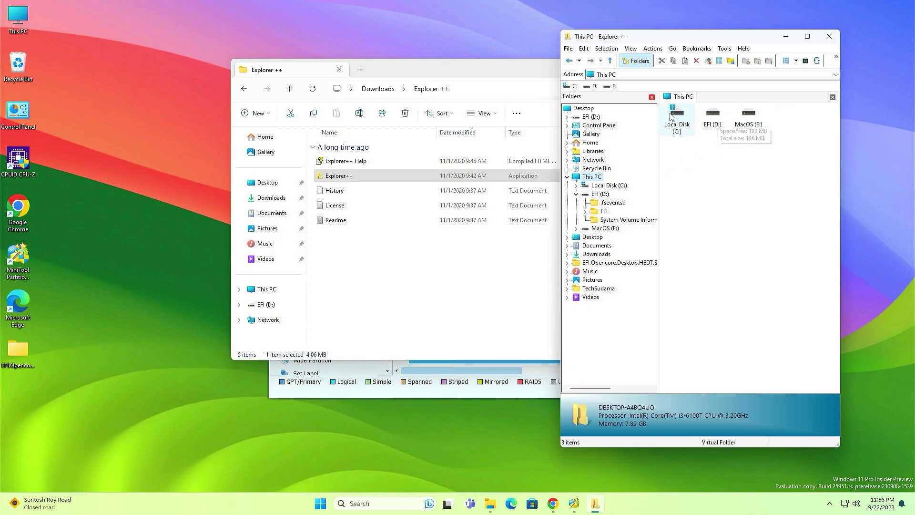
- Copy all contents of the EFI folder inside the OpenCore folder on the desktop, including BOOT and OC
left_click(580, 110)
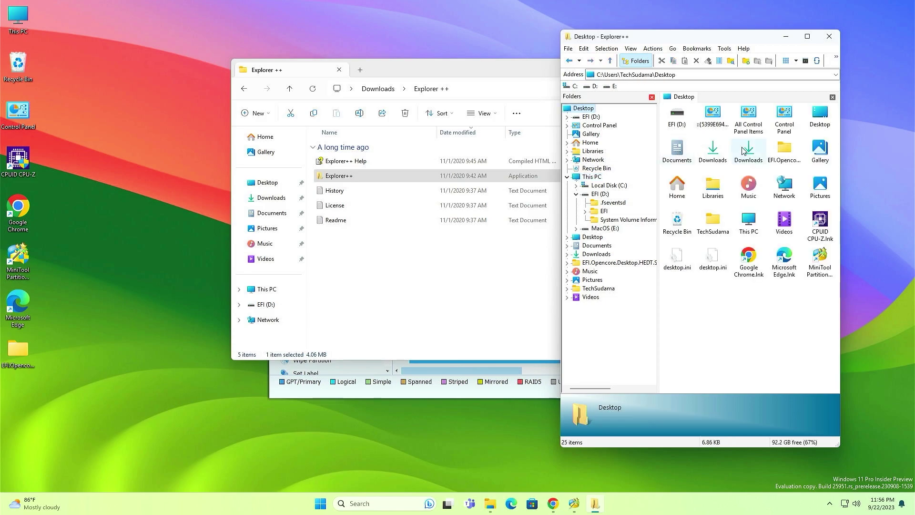
double_click(786, 153)
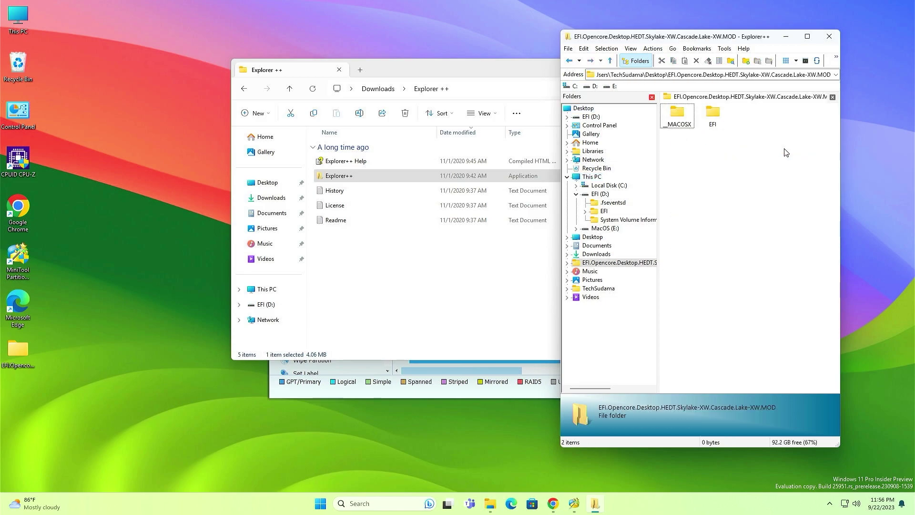
double_click(712, 114)
key("ctrl+a")
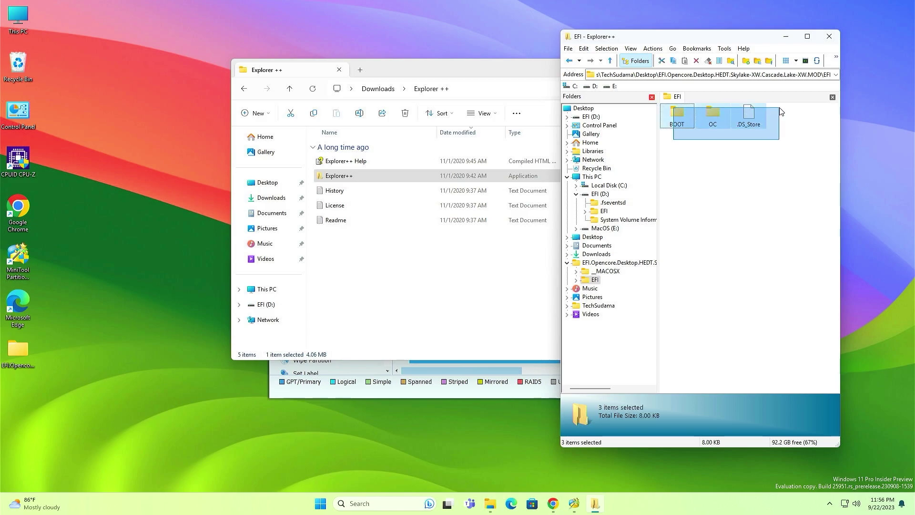
right_click(749, 113)
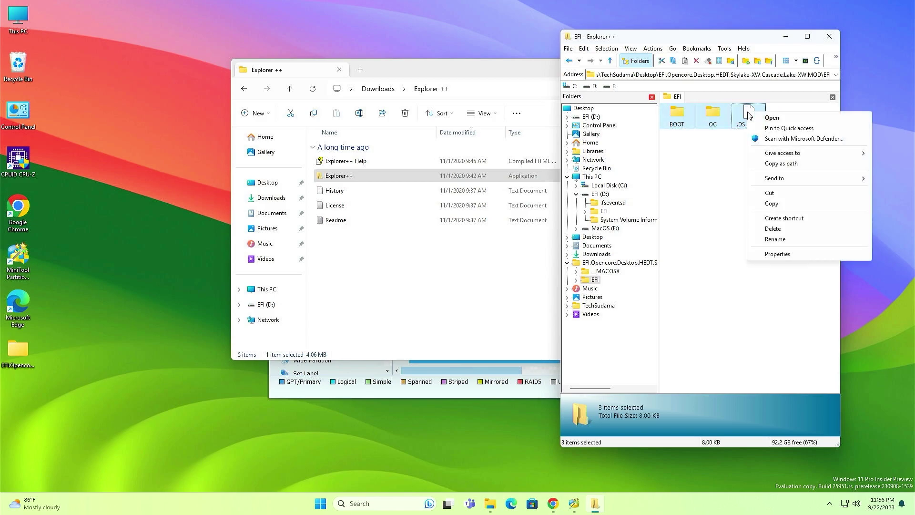
left_click(772, 204)
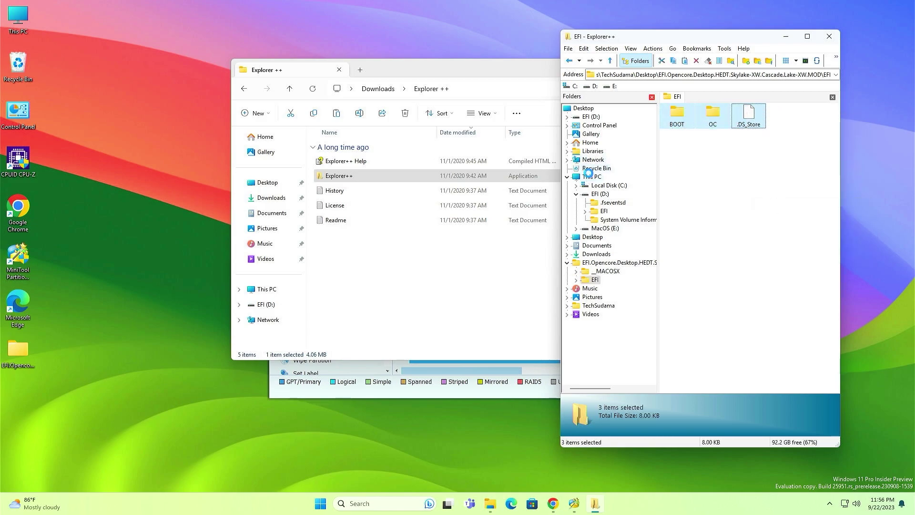
- Paste the copied files into the EFI folder on drive D:, replacing the existing files, and close Explorer++
left_click(591, 176)
double_click(712, 116)
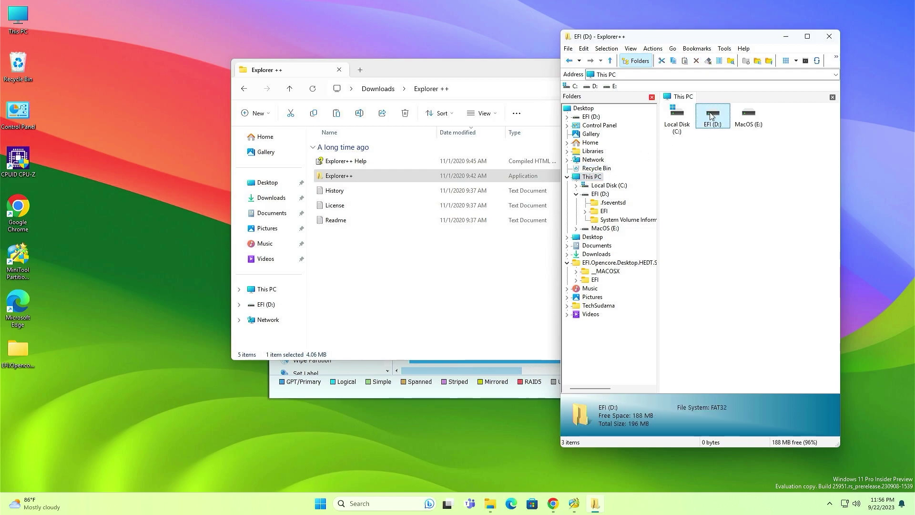
double_click(712, 116)
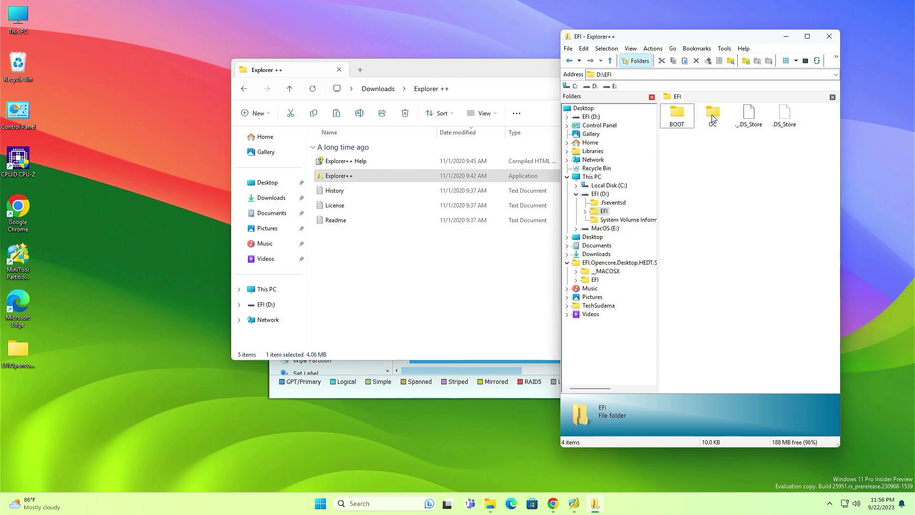
right_click(674, 154)
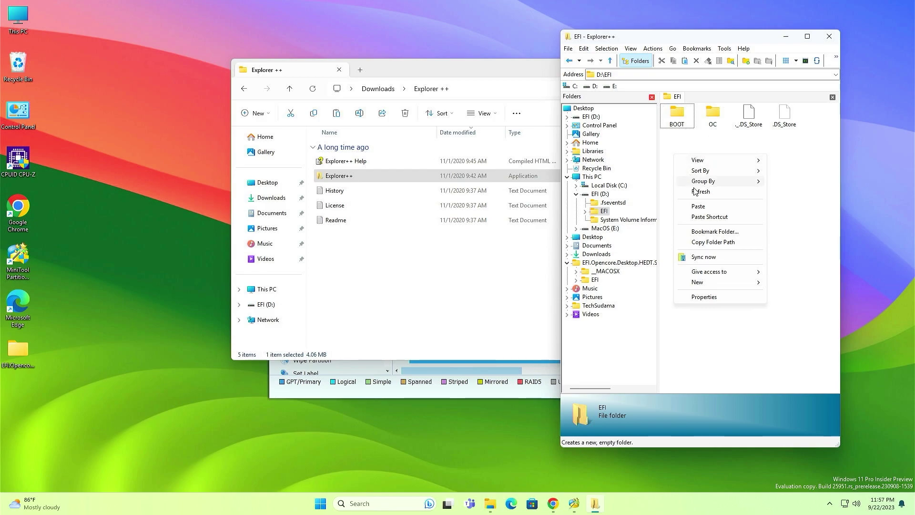
left_click(698, 207)
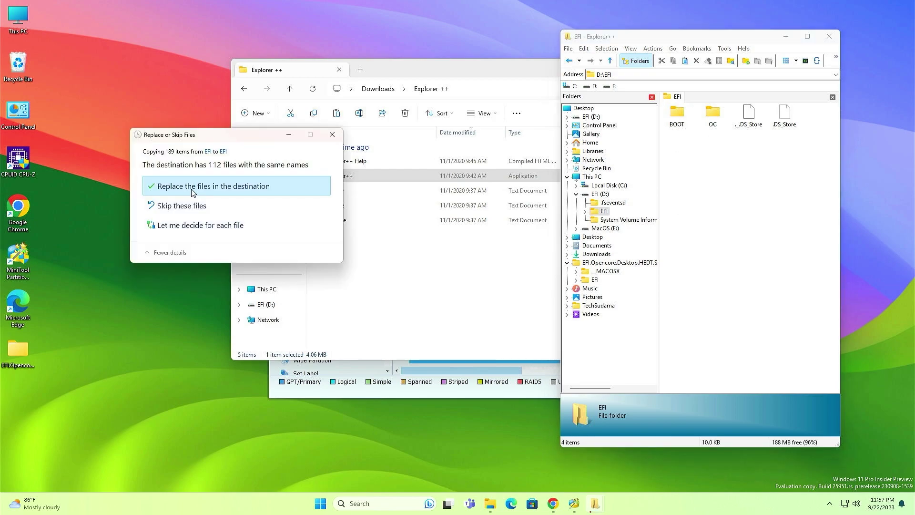
left_click(190, 187)
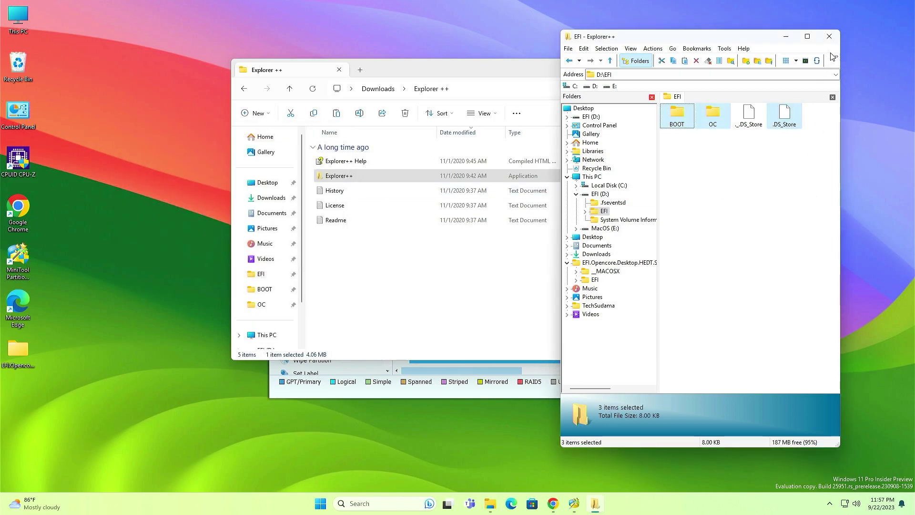
left_click(829, 37)
- Set the USB EFI partition's drive letter to None, apply the change, and check the drives in This PC
right_click(463, 237)
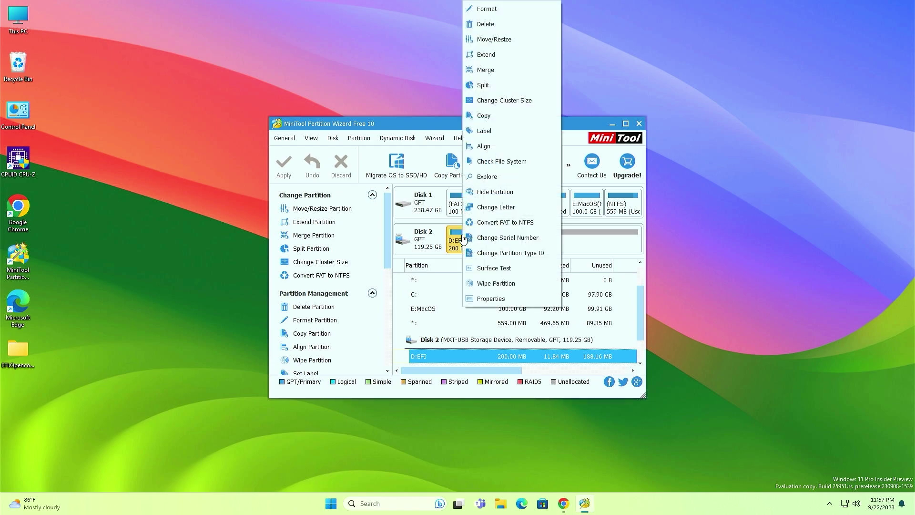
left_click(498, 215)
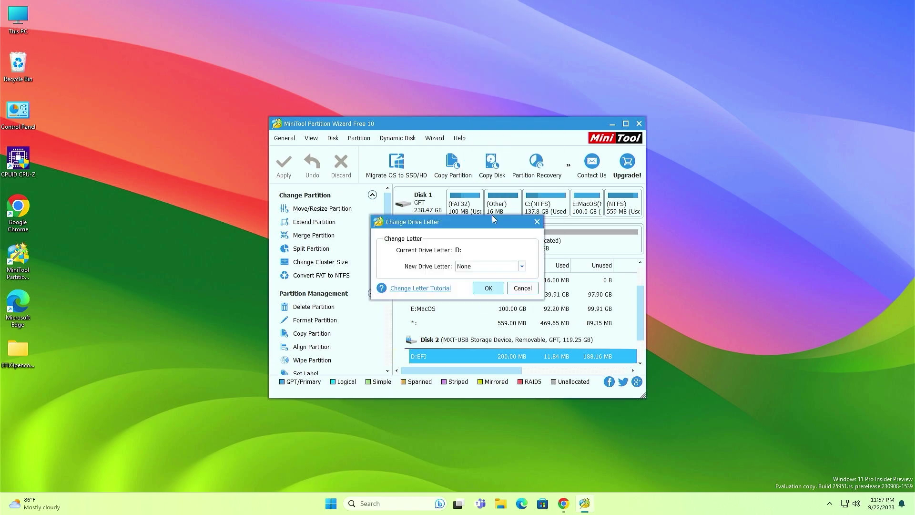
left_click(489, 287)
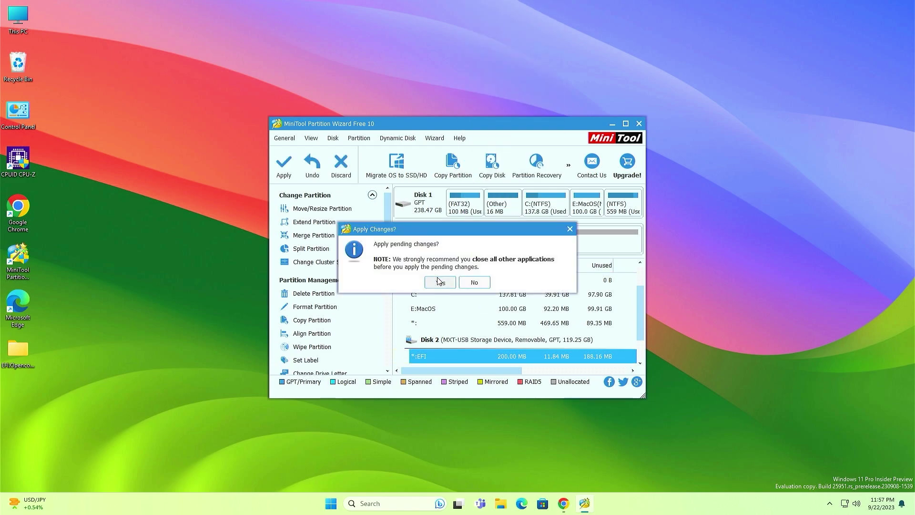
left_click(438, 281)
left_click(465, 296)
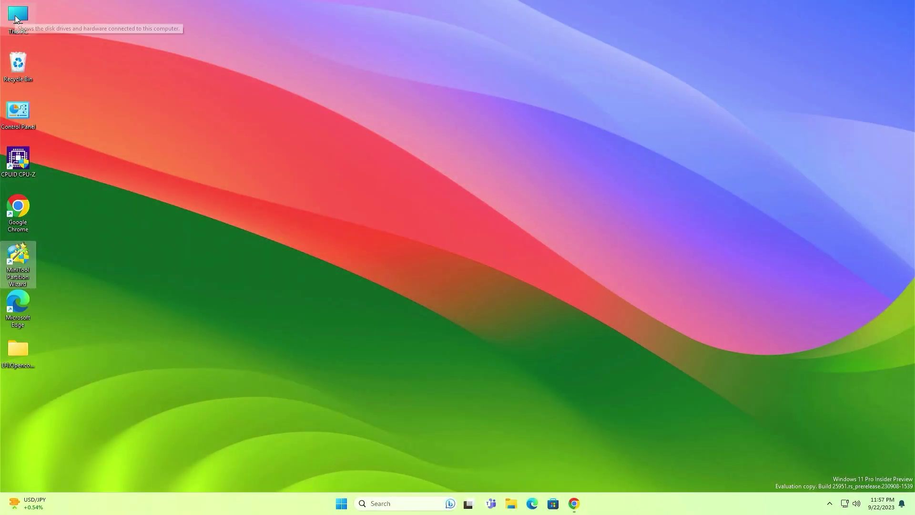
double_click(15, 19)
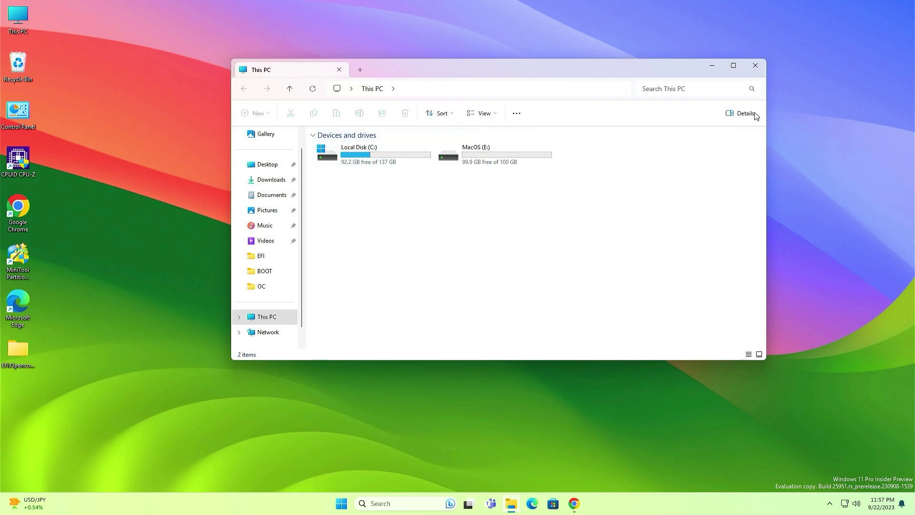
left_click(755, 65)
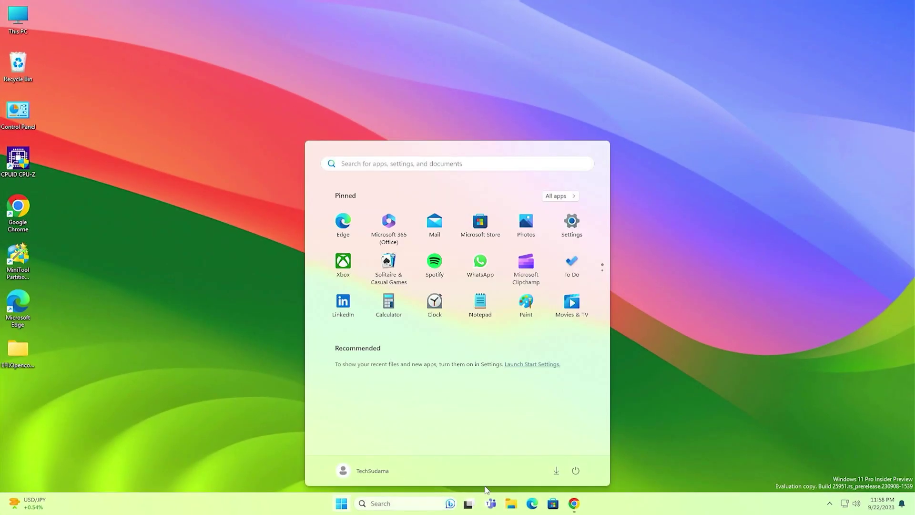
- Restart the PC into the BIOS setup and open the Secure Boot settings under Security
left_click(575, 470)
left_click(569, 450)
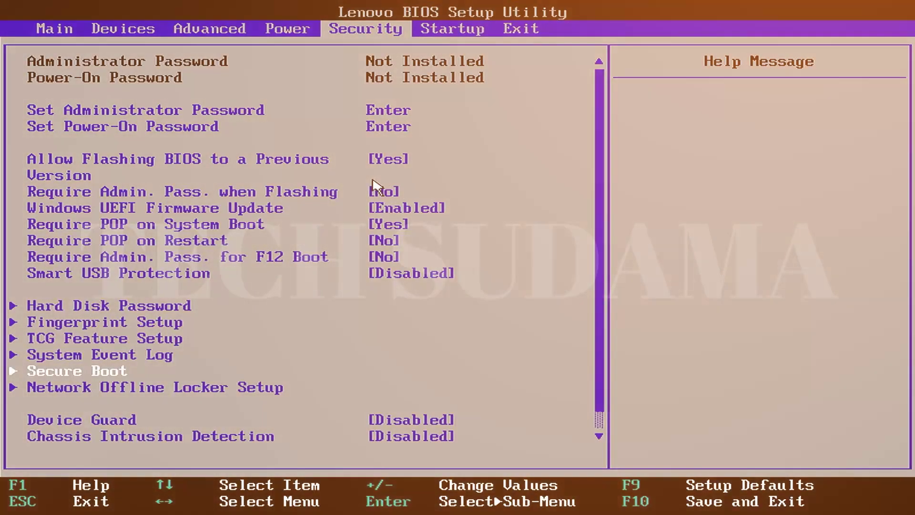
key("Return")
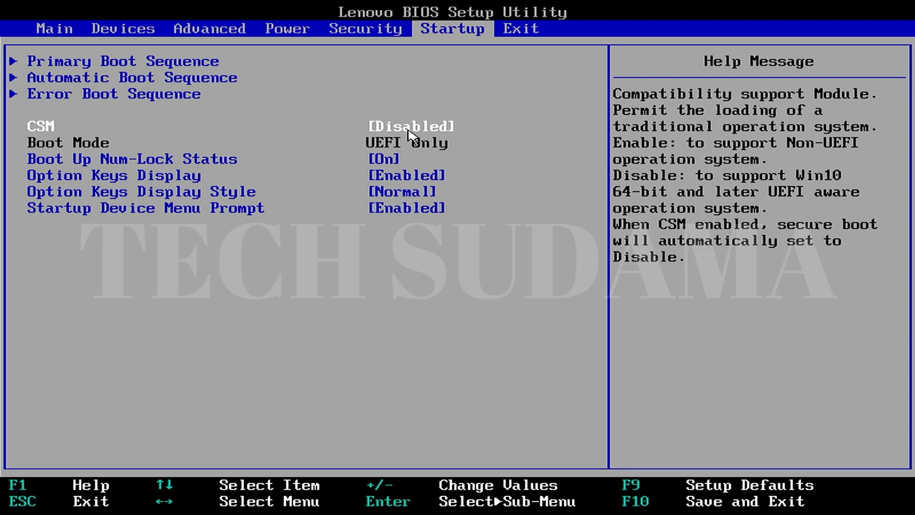
- Open CPU Setup in the advanced BIOS settings and examine the Intel(R) Virtualization Technology option
key("Left")
key("Left")
key("Left")
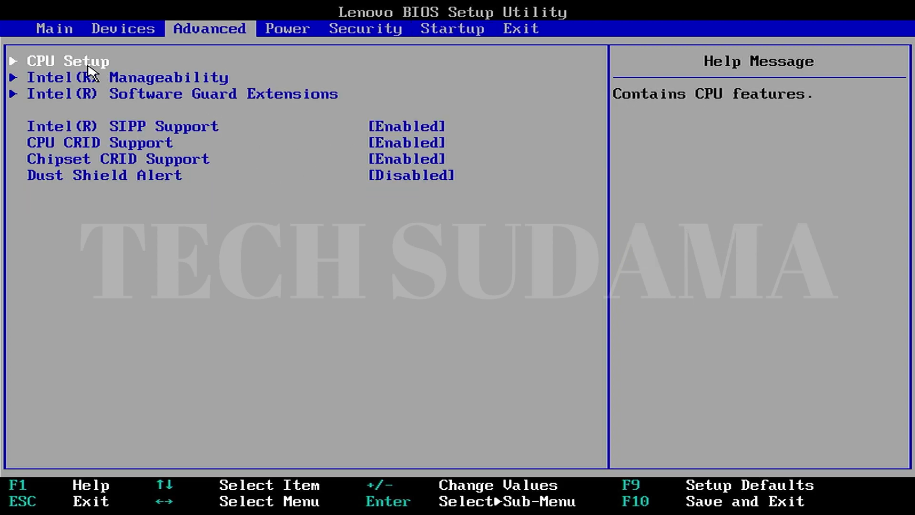
key("Return")
key("Down")
key("Down")
key("Down")
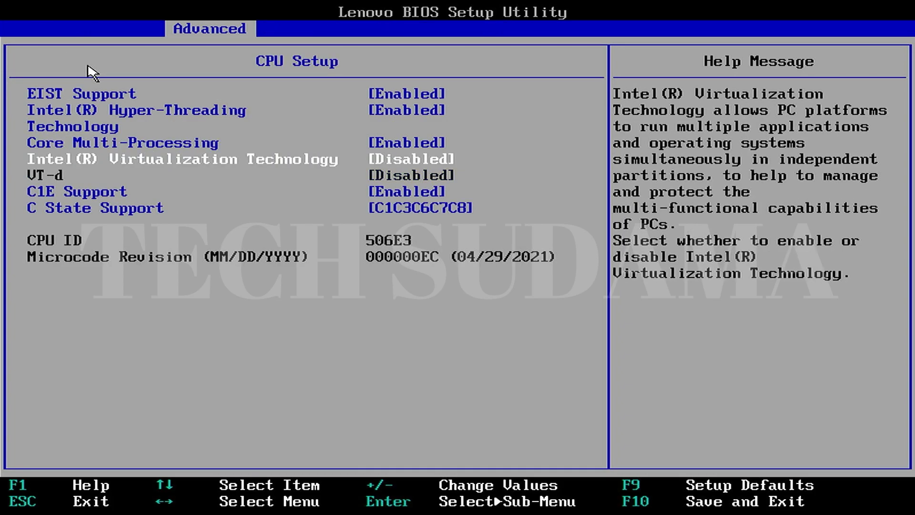
- Set Intel(R) Virtualization Technology to Enabled in CPU Setup and check the VT-d and Hyper-Threading options
key("Return")
key("Up")
key("Return")
key("Down")
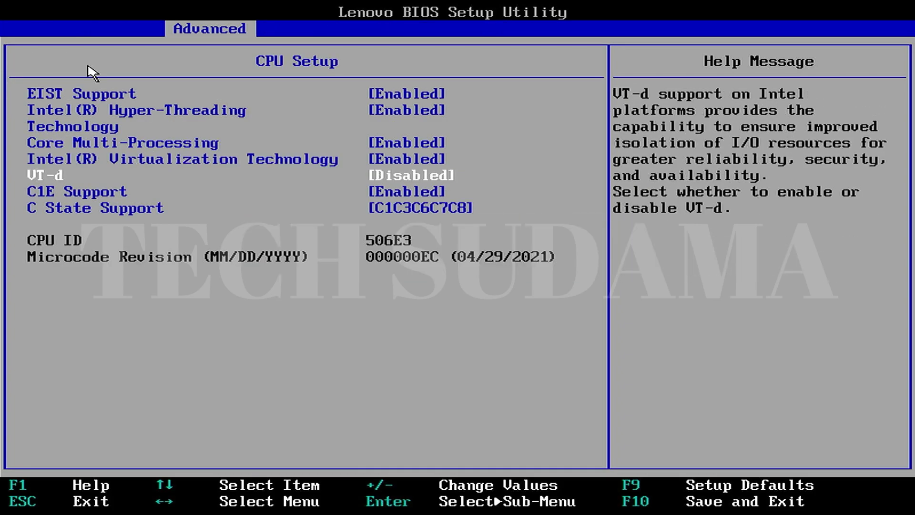
key("Up")
key("Up")
key("Up")
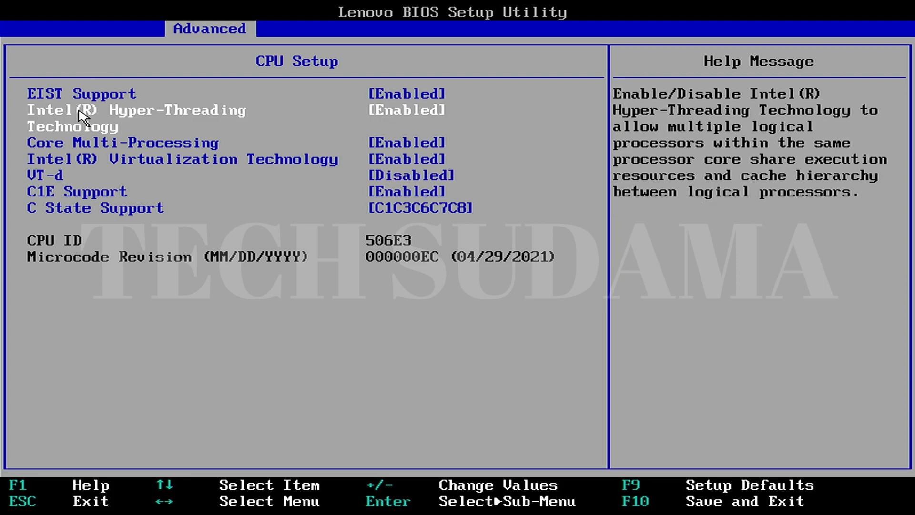
- Review the ATA Drive Setup among the device settings, and save the BIOS configuration with a reset
key("Escape")
key("Left")
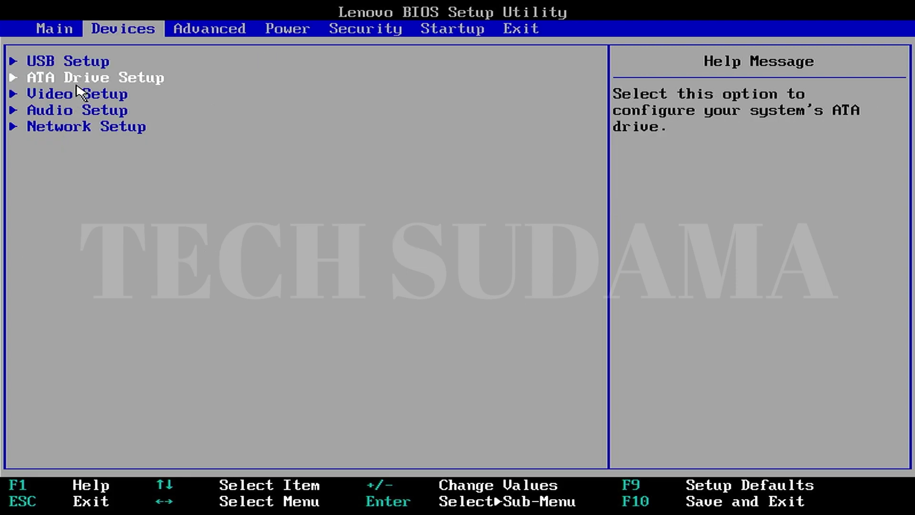
key("Return")
key("Down")
key("Down")
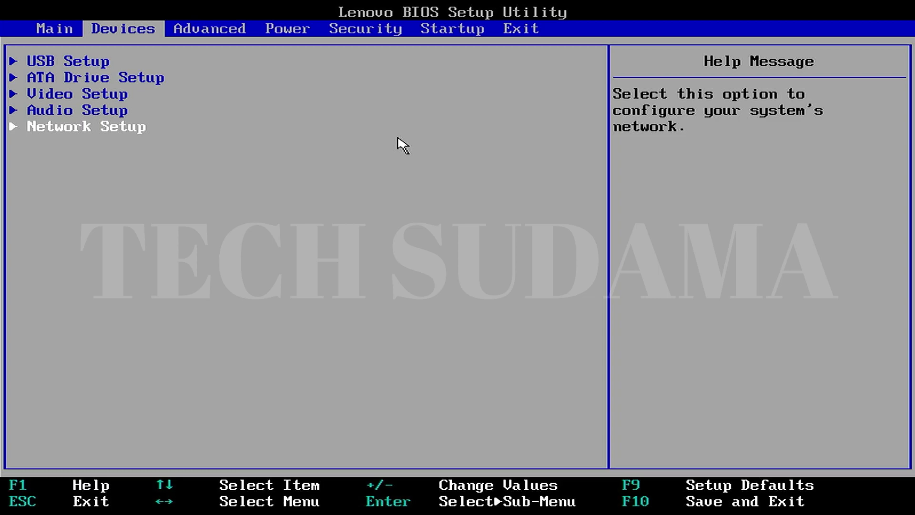
key("F10")
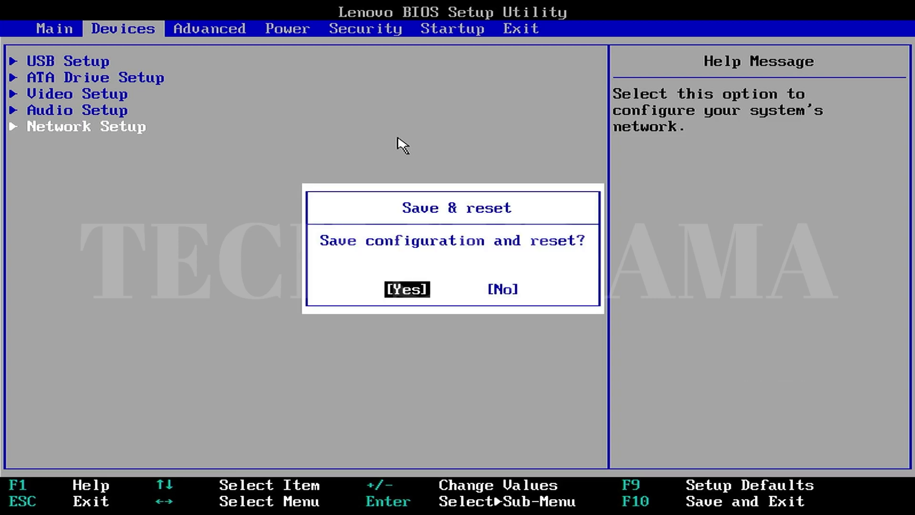
key("Return")
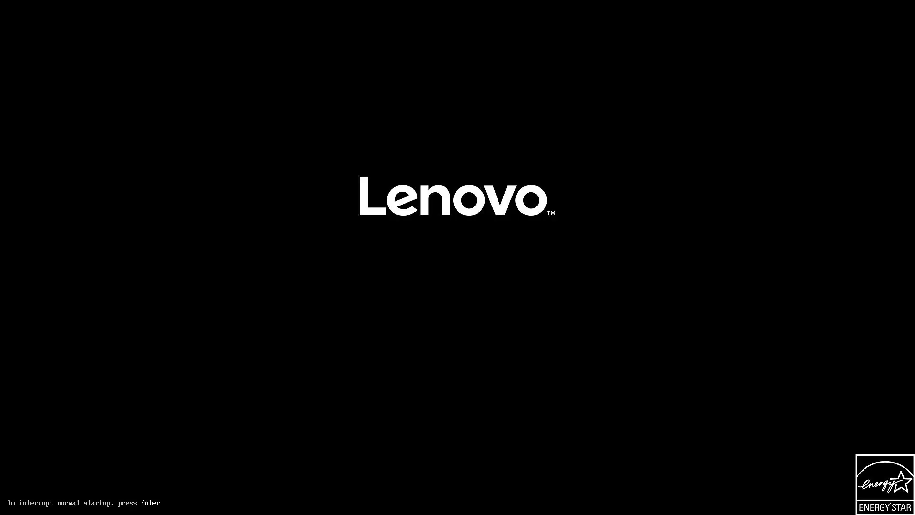
- Boot the PC from UEFI: MXT-USB, Partition 1 and start Install macOS Sonoma beta from the boot picker
key("F12")
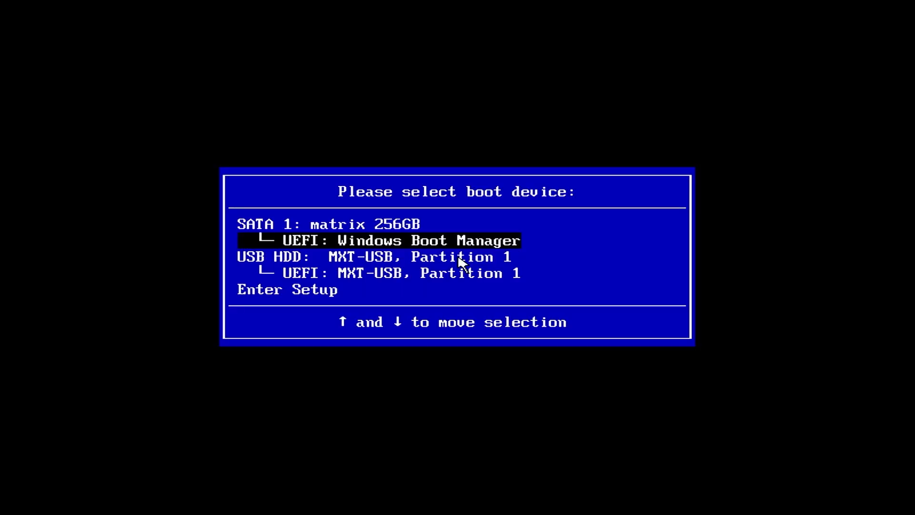
key("Down")
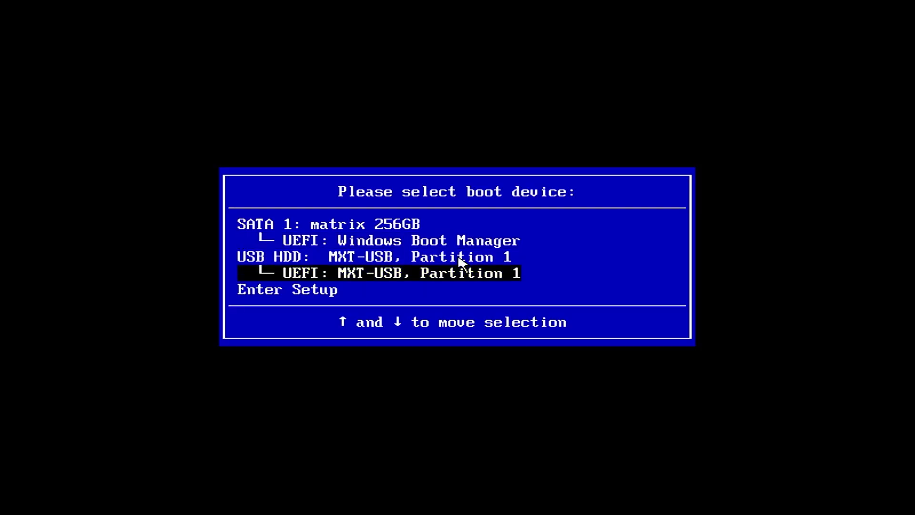
key("Return")
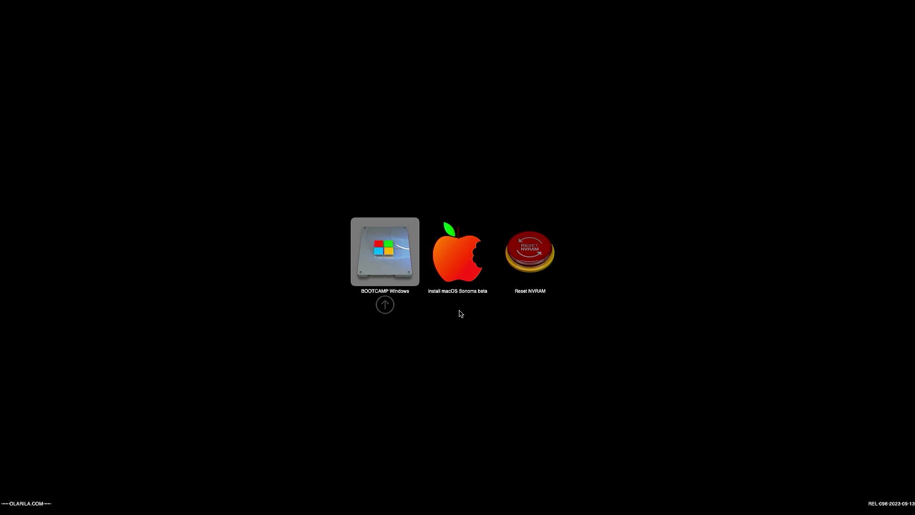
key("Right")
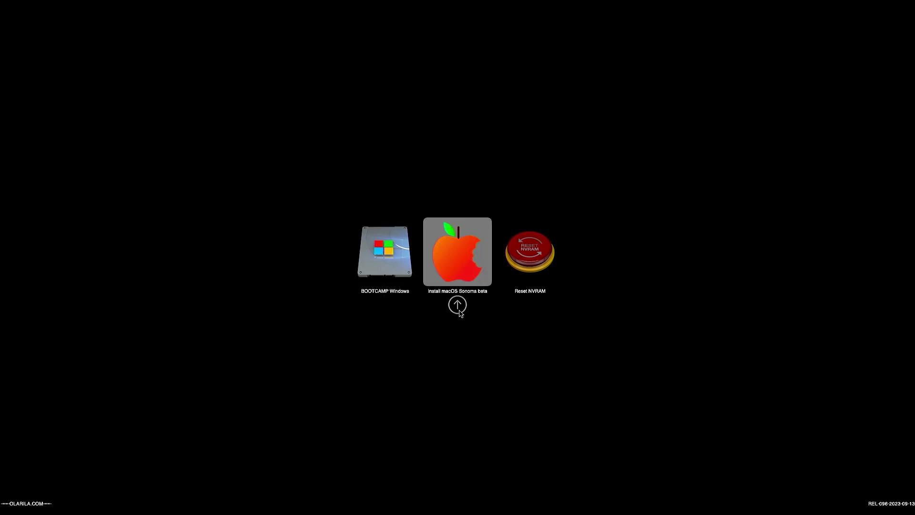
left_click(458, 308)
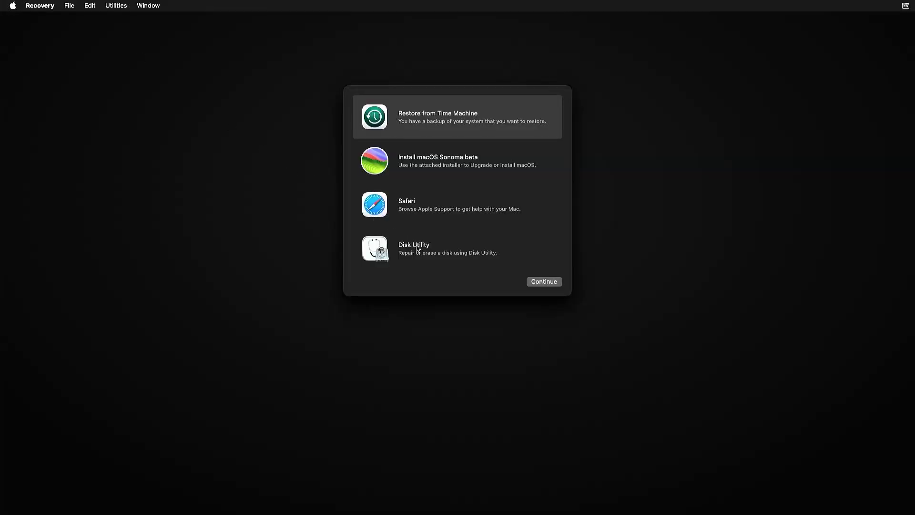
- Open Disk Utility, show all devices and select the internal MacOS volume
left_click(417, 248)
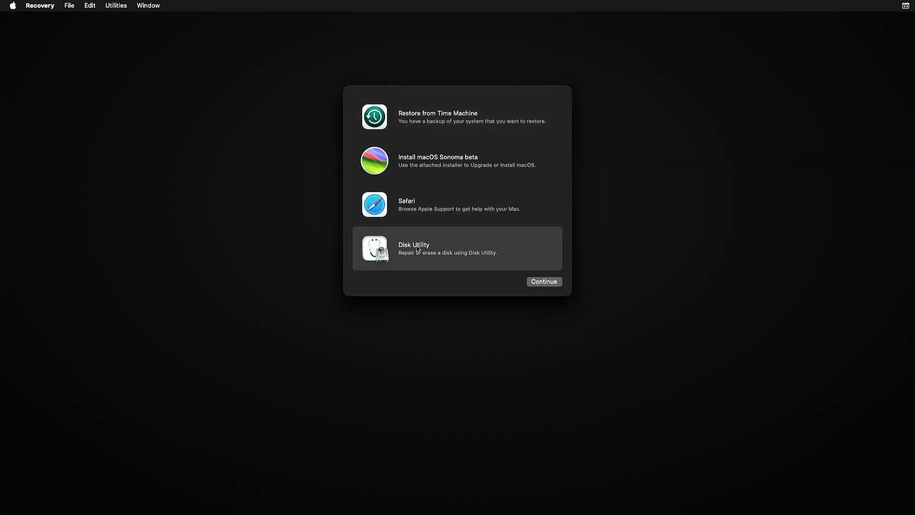
left_click(543, 282)
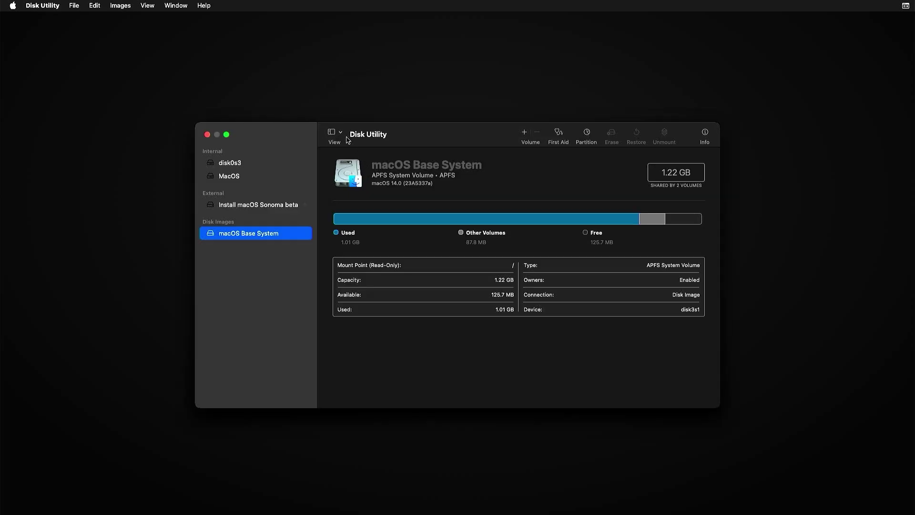
left_click(340, 133)
left_click(354, 174)
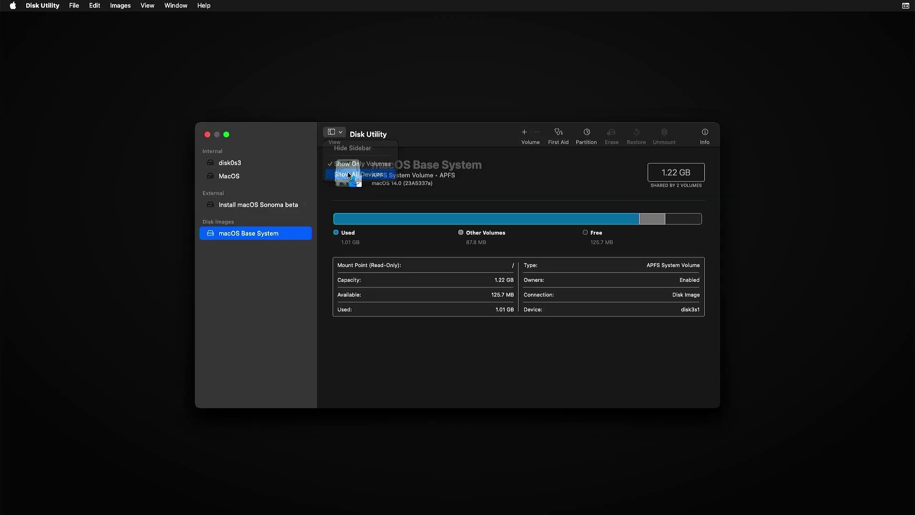
left_click(247, 191)
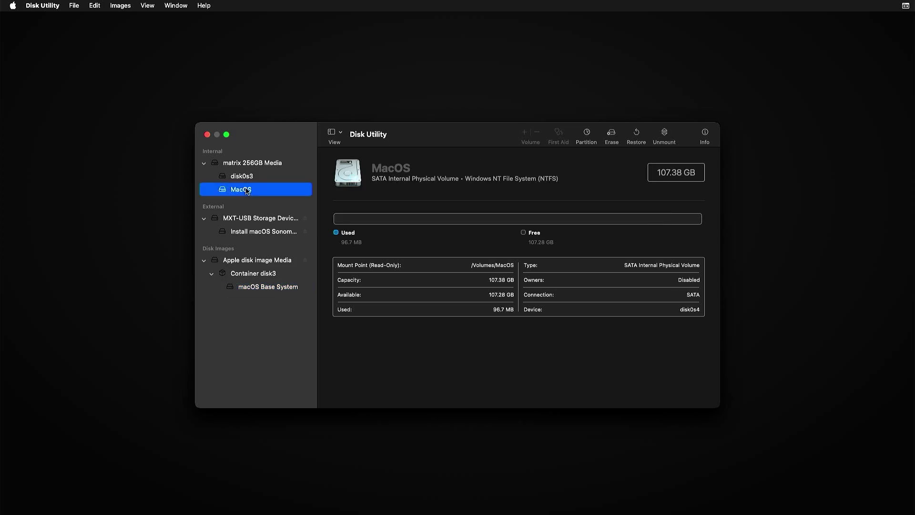
- Try to erase the MacOS volume in the APFS format, keeping the name MacOS
left_click(612, 134)
left_click(509, 286)
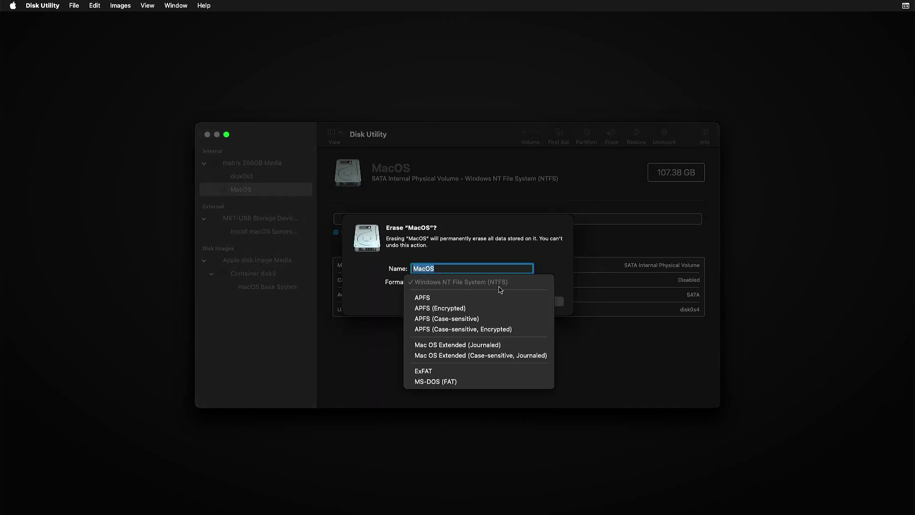
left_click(458, 297)
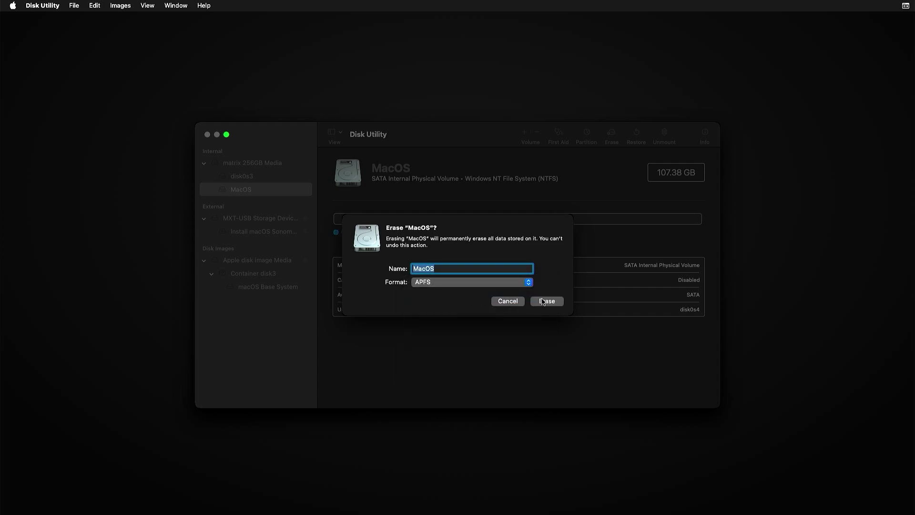
left_click(553, 302)
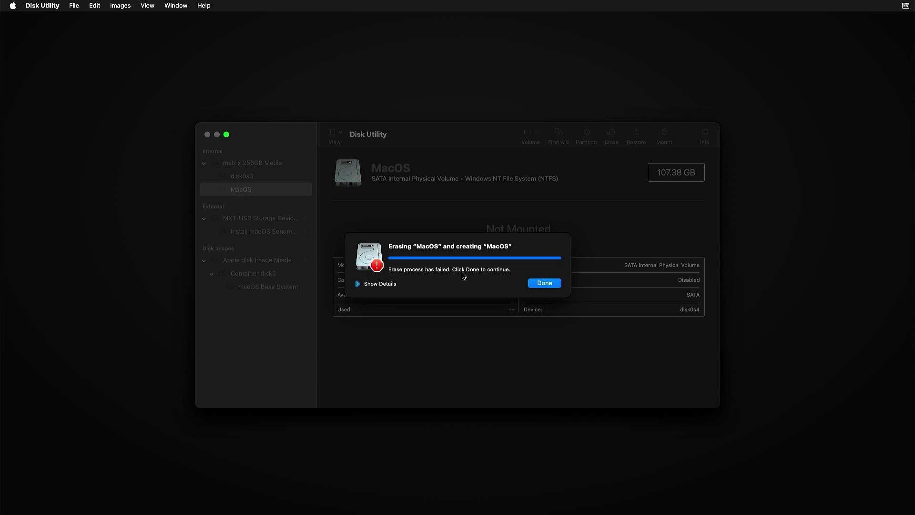
left_click(543, 283)
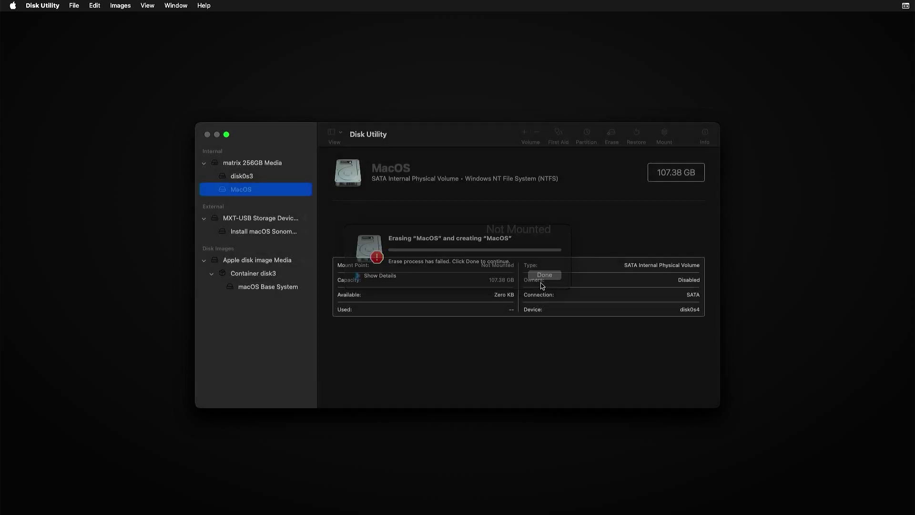
- Erase the MacOS volume with the name MacOS and the APFS format, and close Disk Utility
left_click(610, 138)
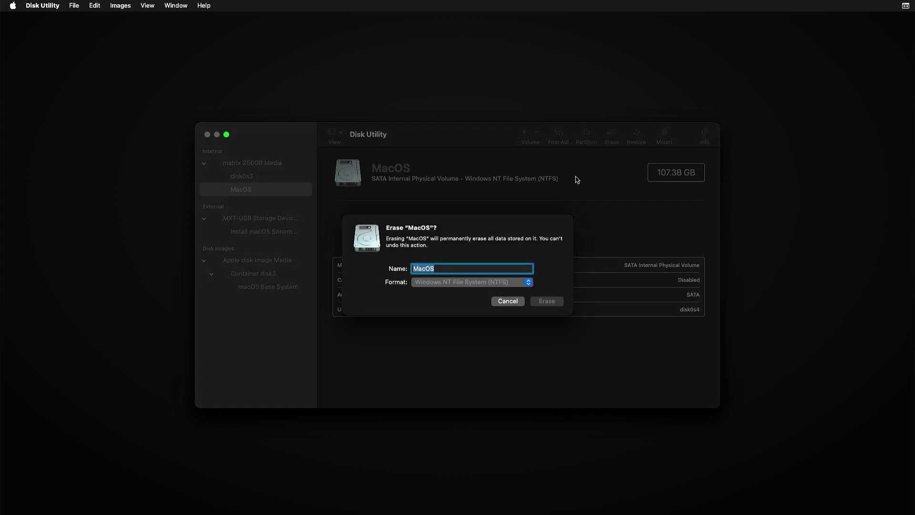
left_click(470, 282)
left_click(449, 297)
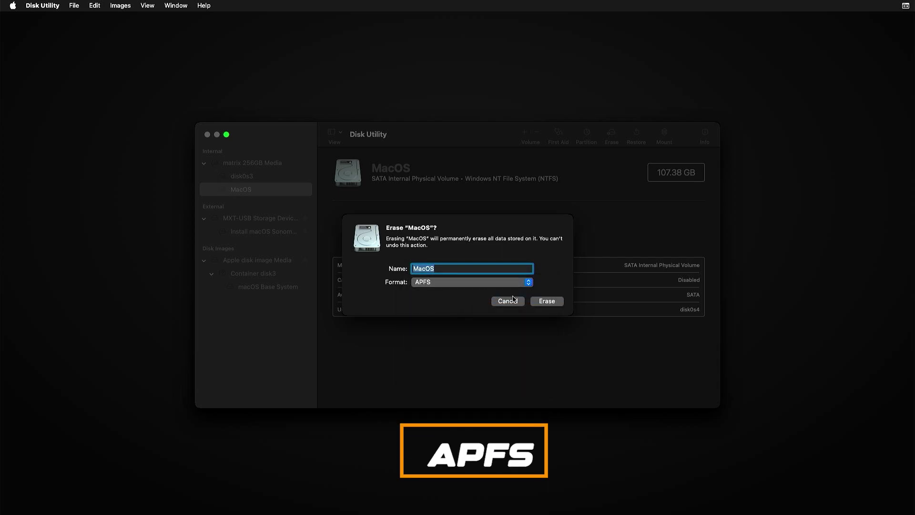
left_click(546, 302)
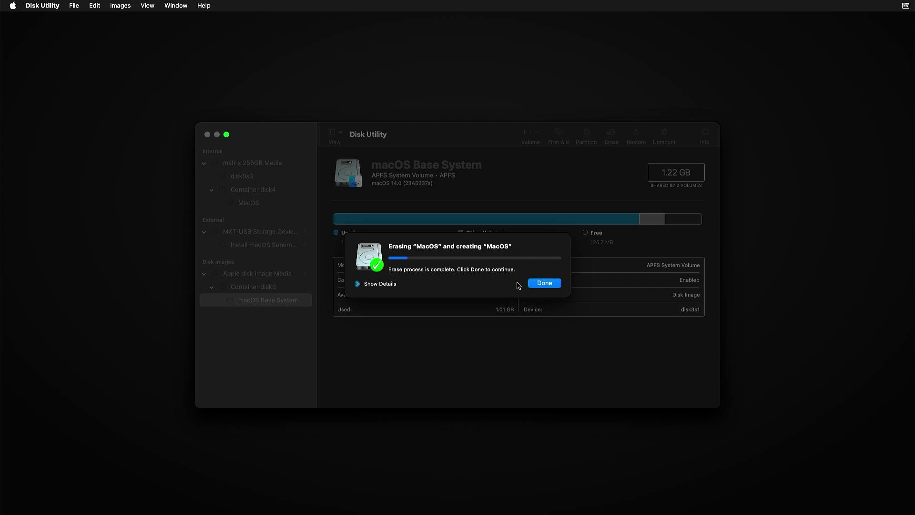
left_click(544, 283)
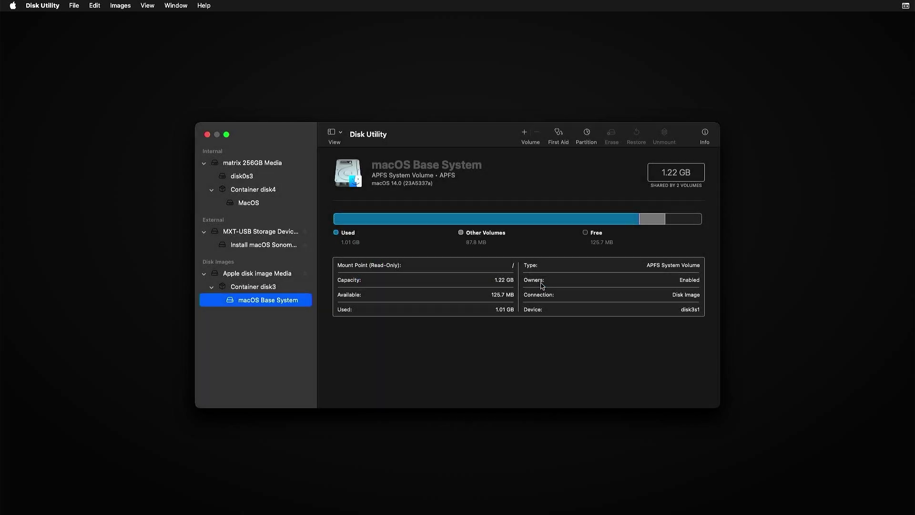
left_click(208, 135)
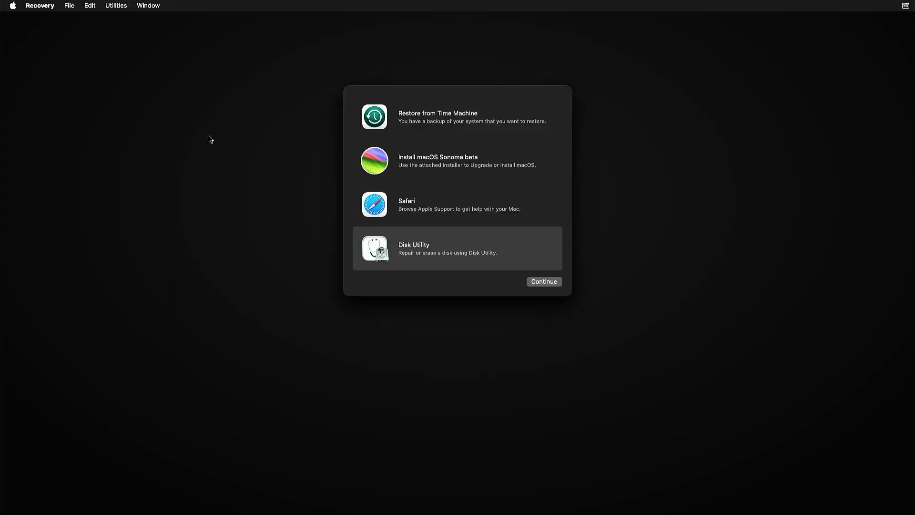
- Start installing macOS Sonoma beta on the MacOS disk, agreeing to the software license terms
left_click(412, 174)
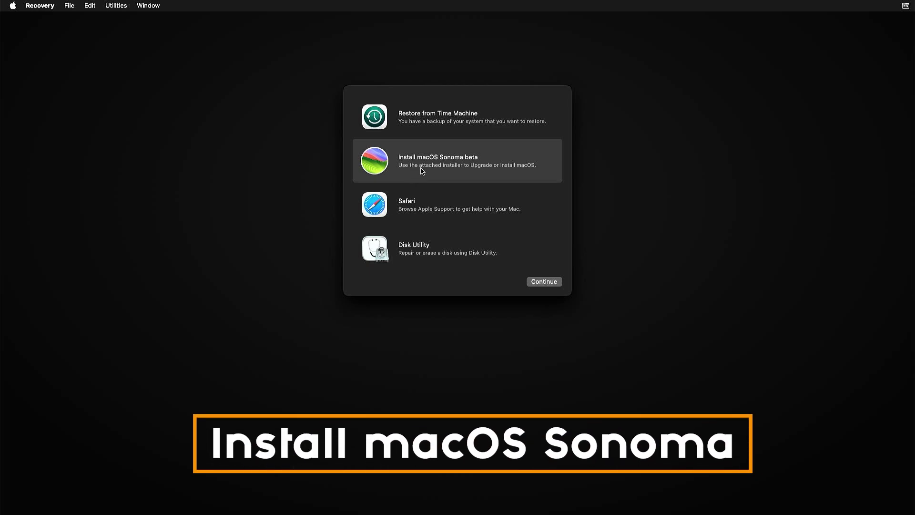
left_click(537, 280)
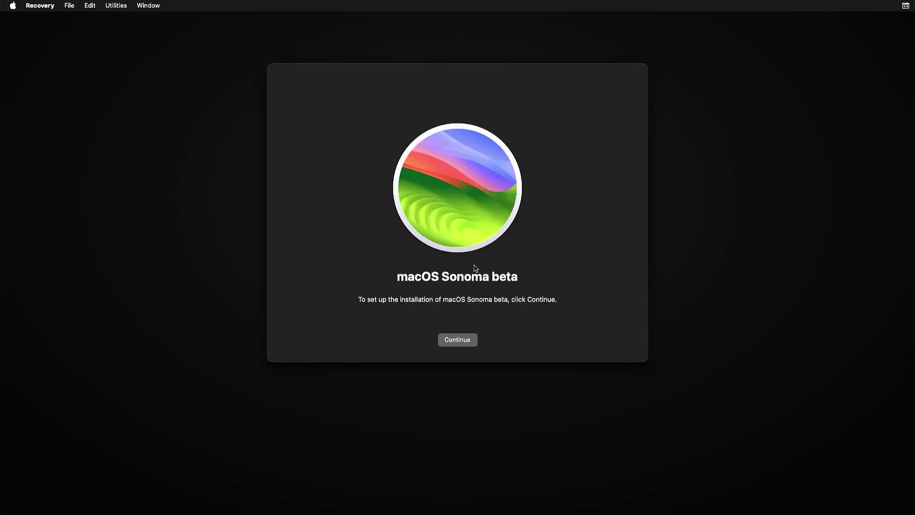
left_click(462, 340)
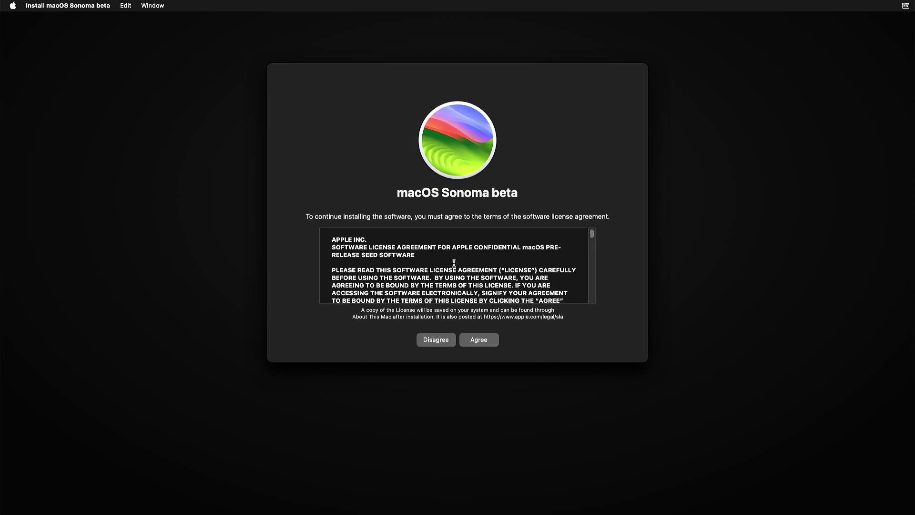
left_click(474, 340)
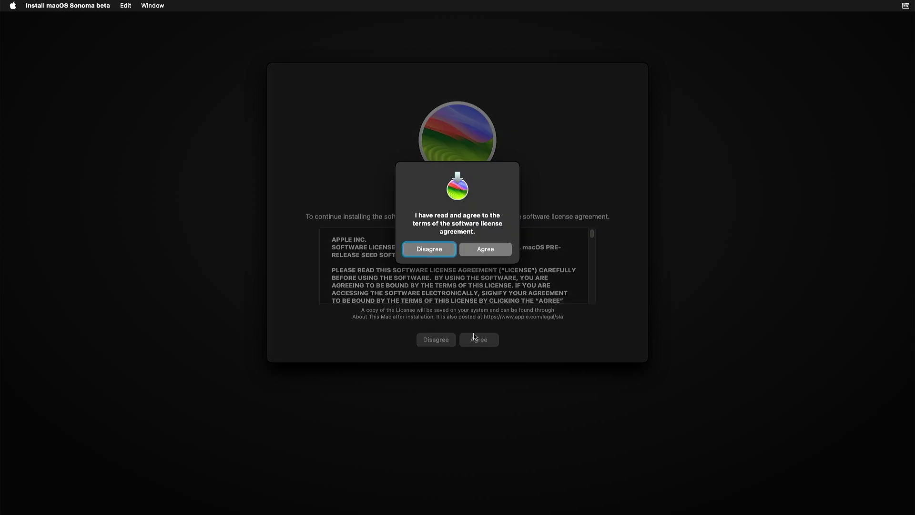
left_click(483, 249)
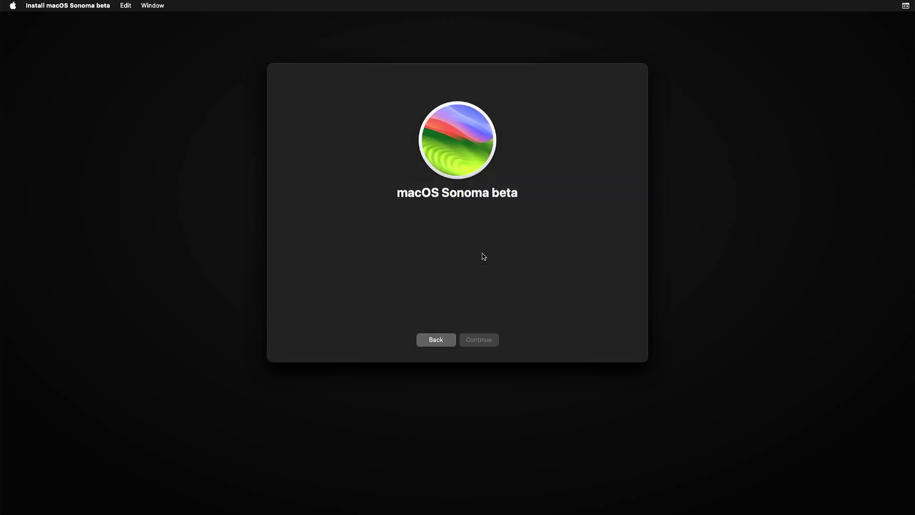
left_click(385, 271)
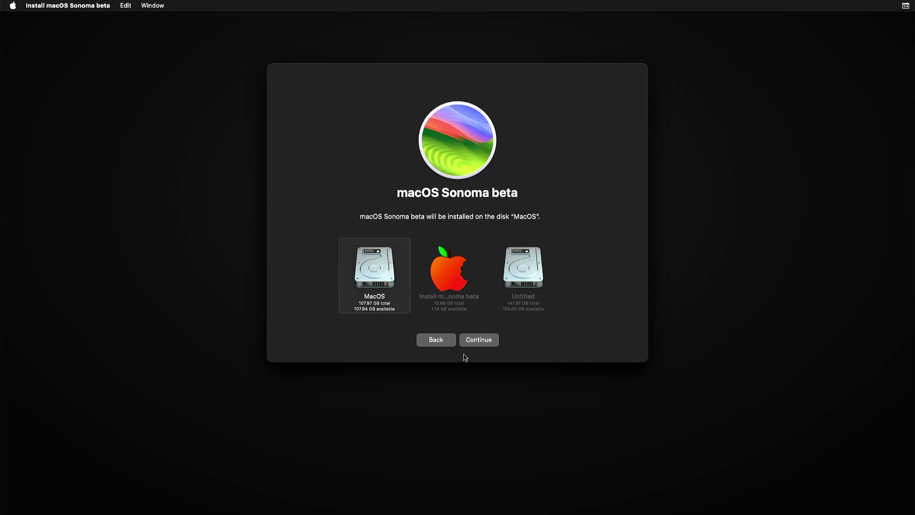
left_click(475, 343)
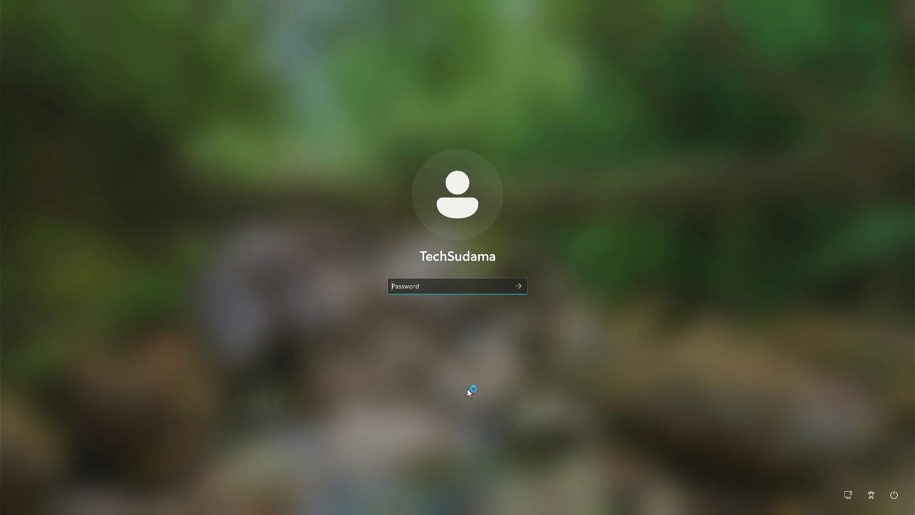
- Restart the PC from the Windows sign-in screen and boot it from UEFI: MXT-USB, Partition 1
left_click(893, 494)
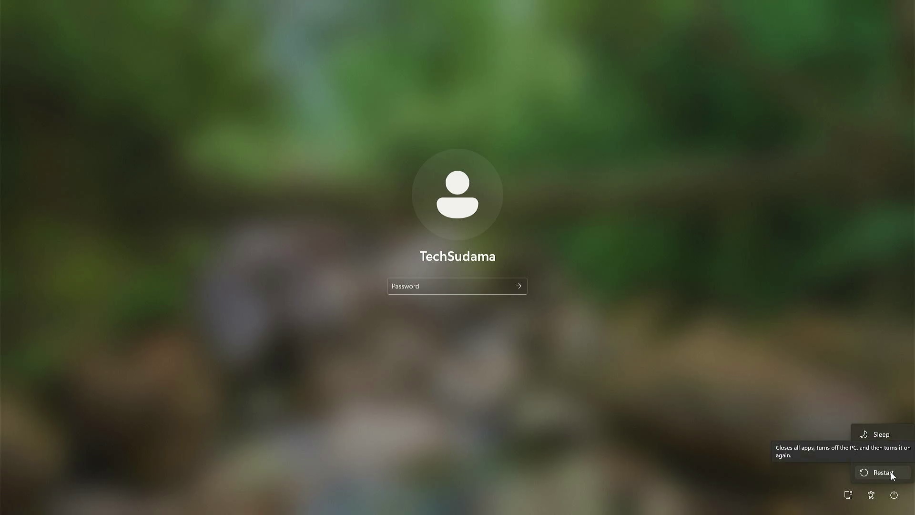
left_click(891, 473)
left_click(872, 469)
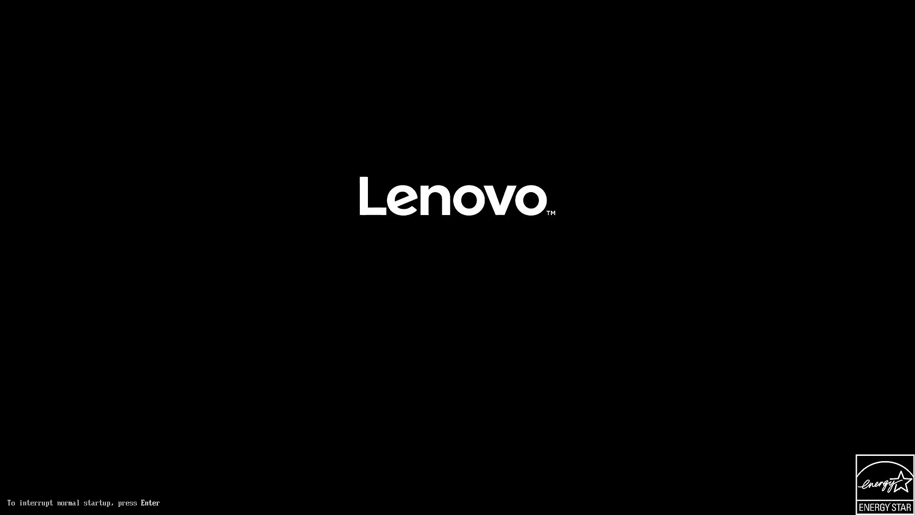
key("F12")
key("Down")
key("Down")
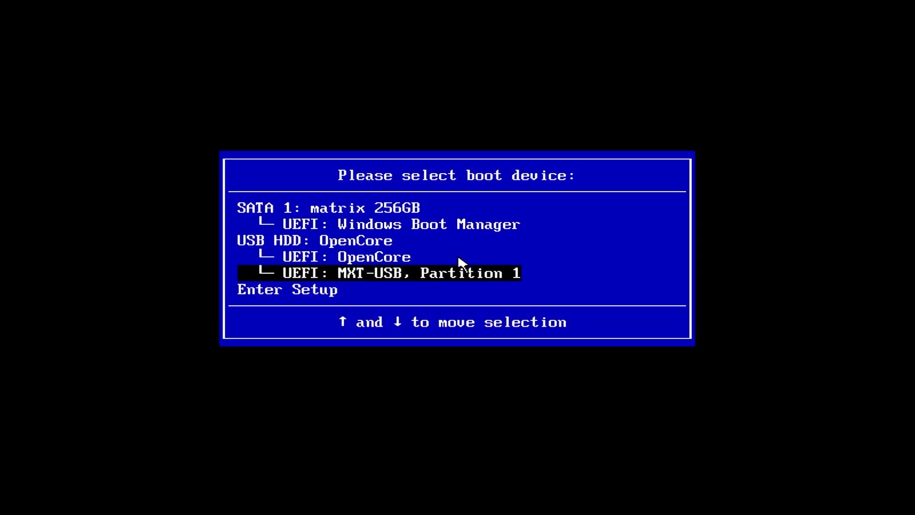
key("Return")
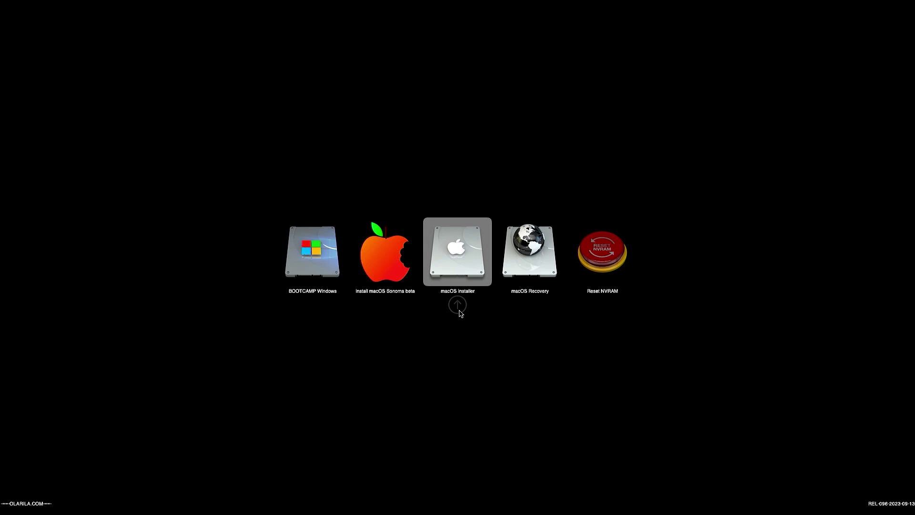
- Start the macOS Installer entry in the OpenCore boot picker to continue the installation
key("Left")
key("Right")
left_click(459, 308)
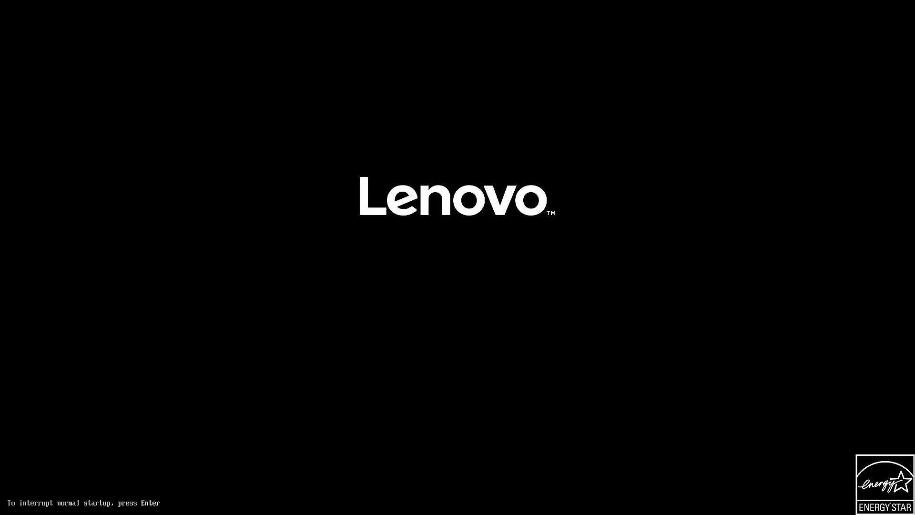
- Interrupt the restart to boot UEFI: MXT-USB, Partition 1, and start the macOS Installer entry again
key("F12")
key("Down")
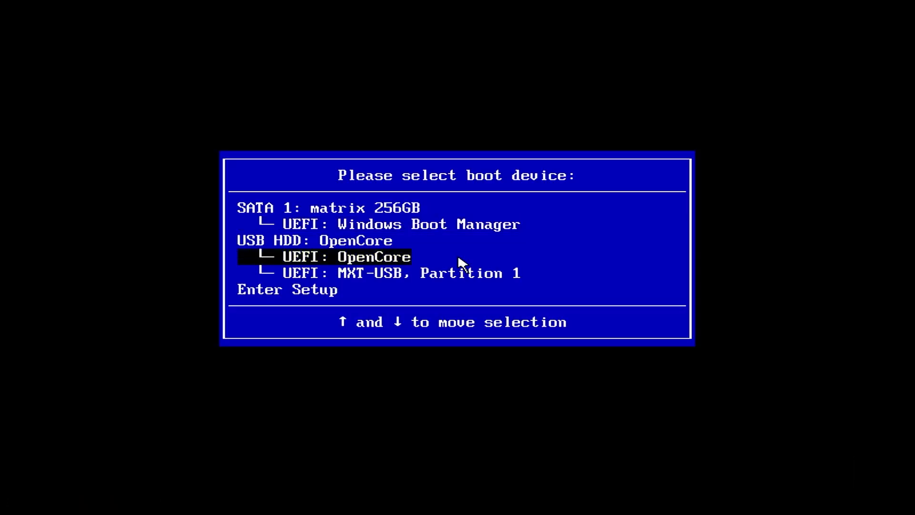
key("Down")
key("Return")
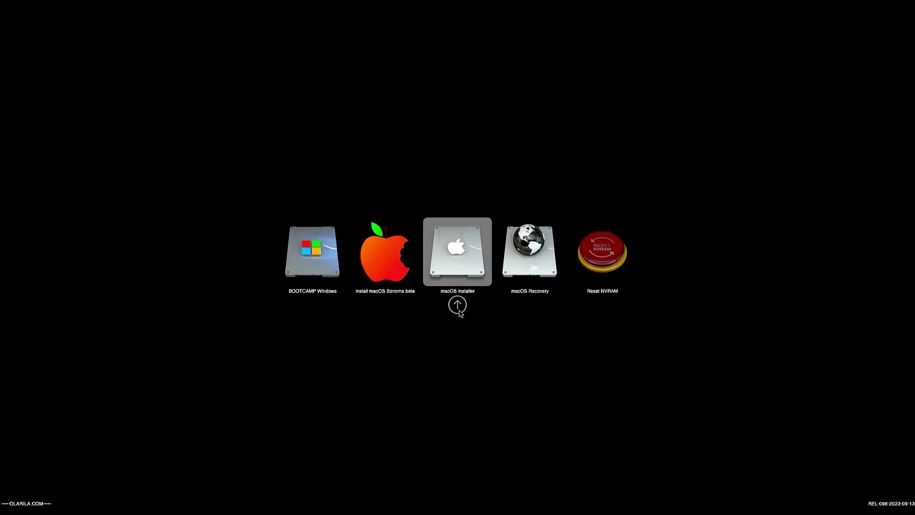
left_click(459, 310)
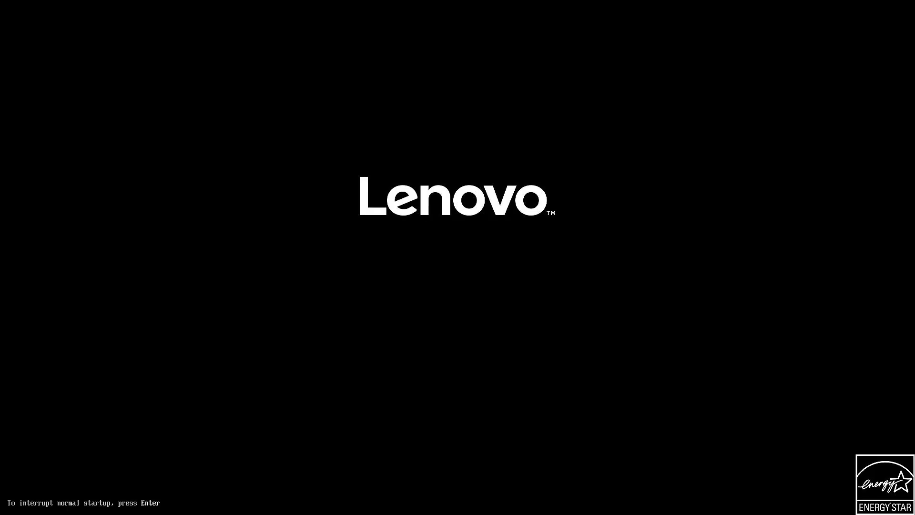
- Boot the restarting PC from UEFI: MXT-USB, Partition 1 and start the MacOS disk
key("F12")
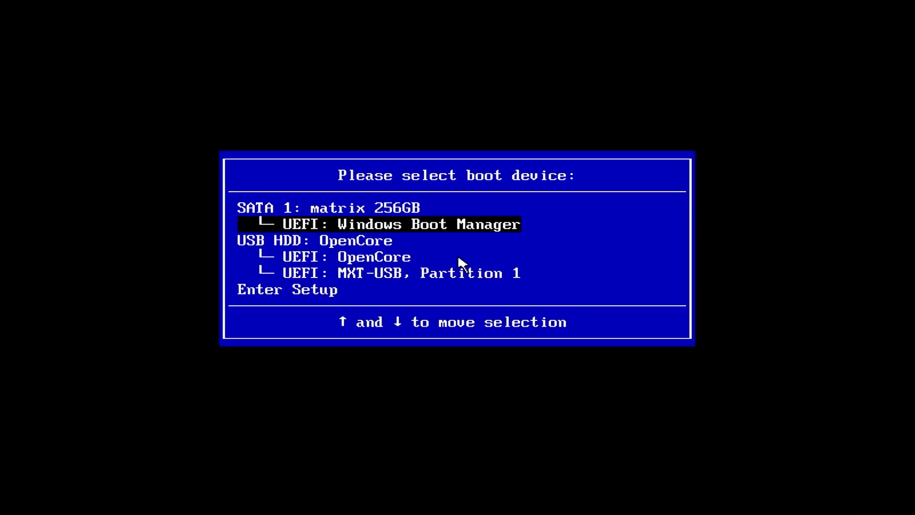
key("Down")
key("Down")
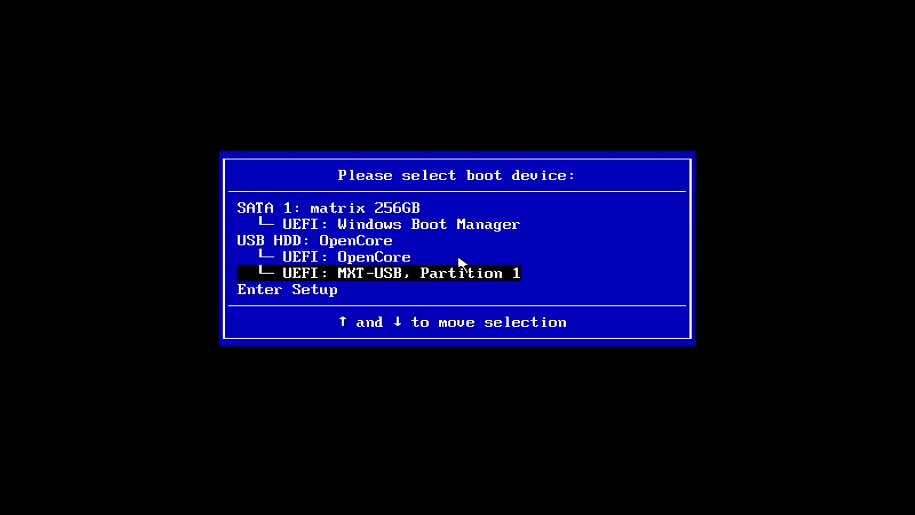
key("Return")
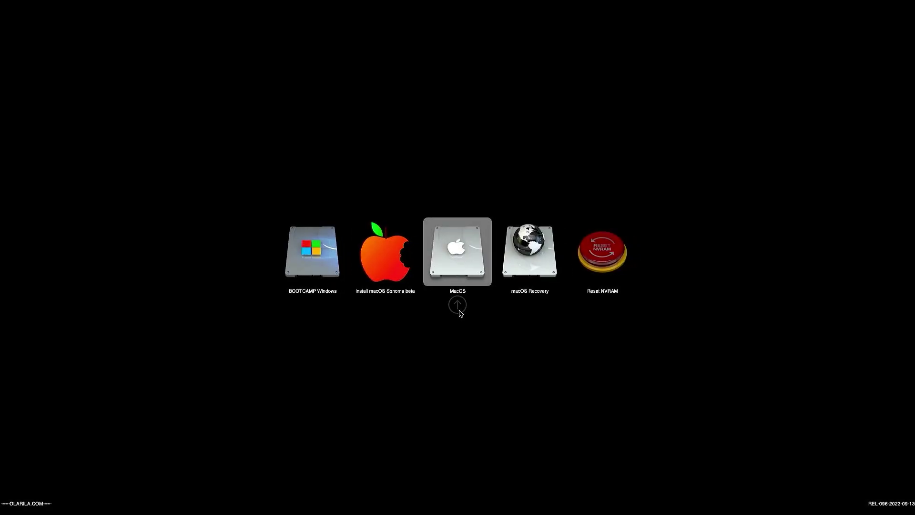
key("Right")
key("Left")
key("Return")
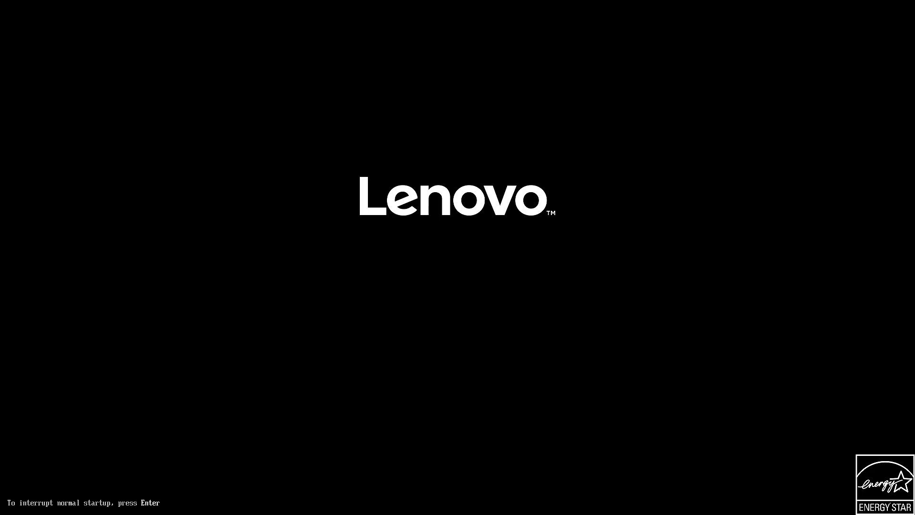
- Boot UEFI: MXT-USB, Partition 1 once more and start the MacOS disk to reach the macOS setup screens
key("F12")
key("Down")
key("Down")
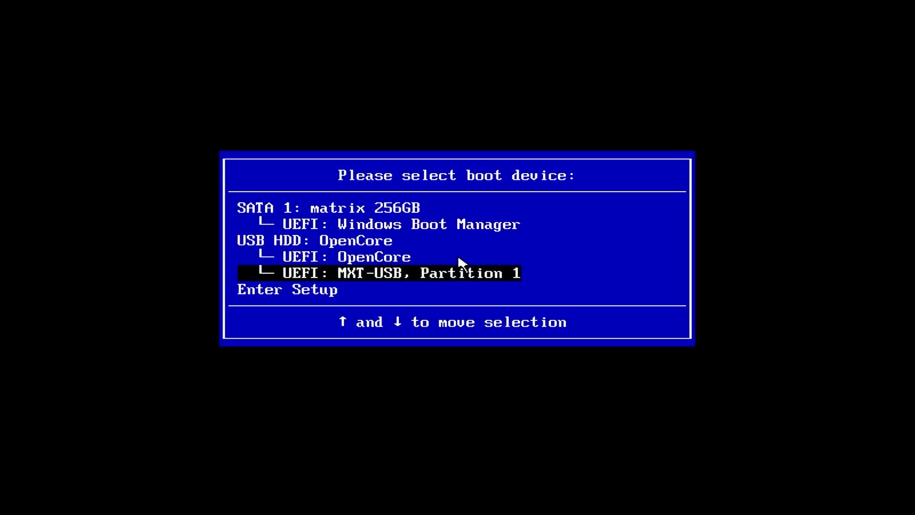
key("Return")
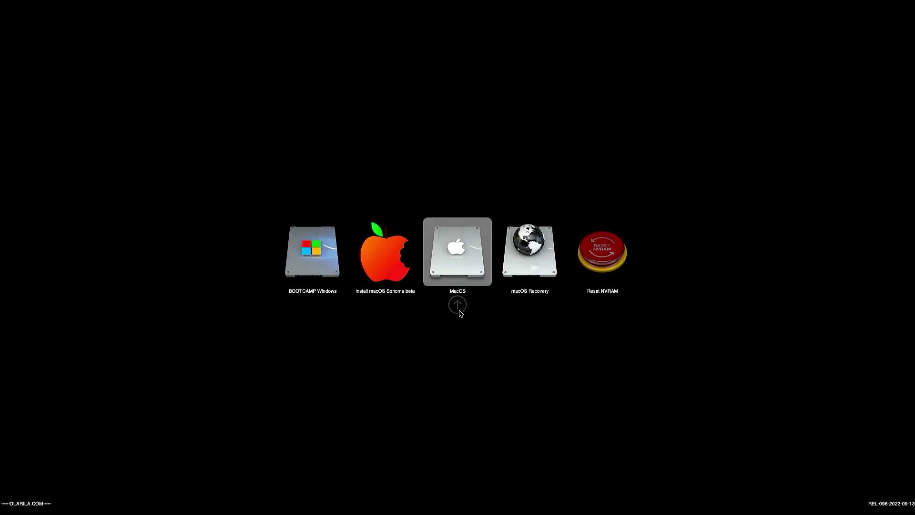
left_click(458, 311)
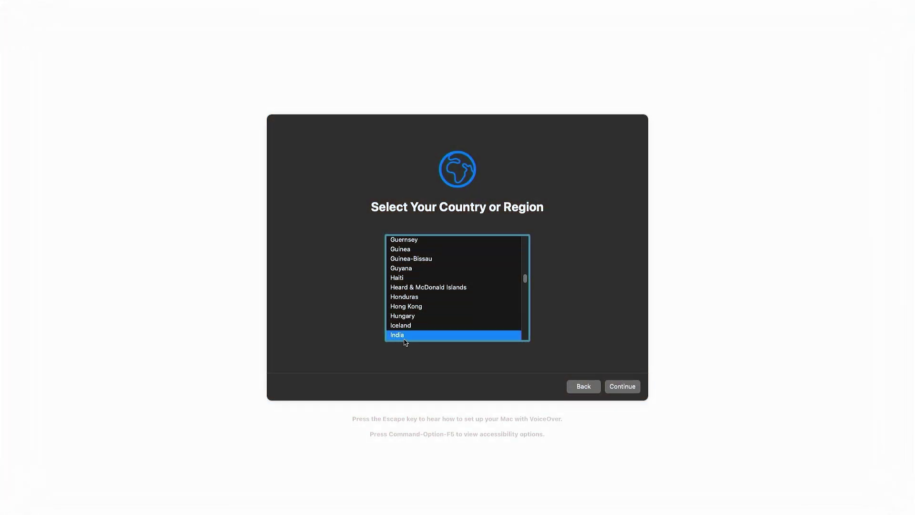
- Continue the macOS setup with India as the country or region, leaving the accessibility features off
left_click(621, 391)
left_click(633, 390)
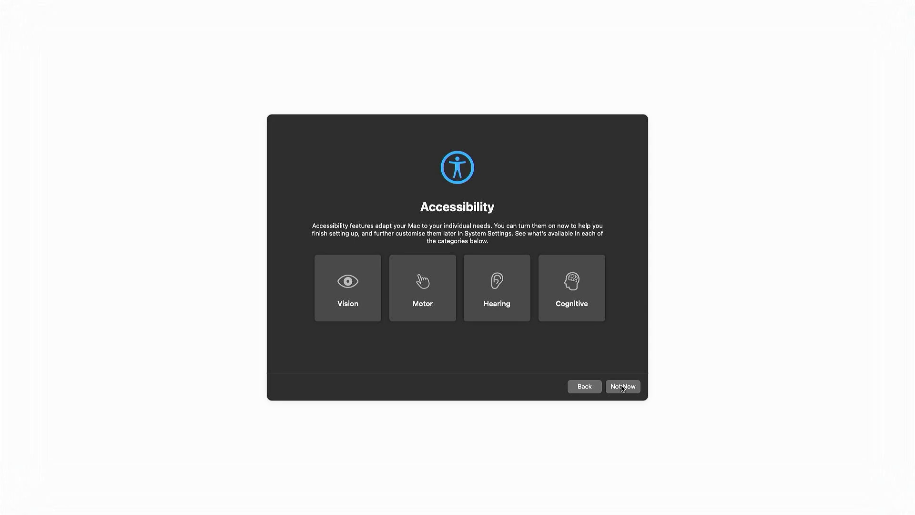
left_click(622, 387)
left_click(623, 387)
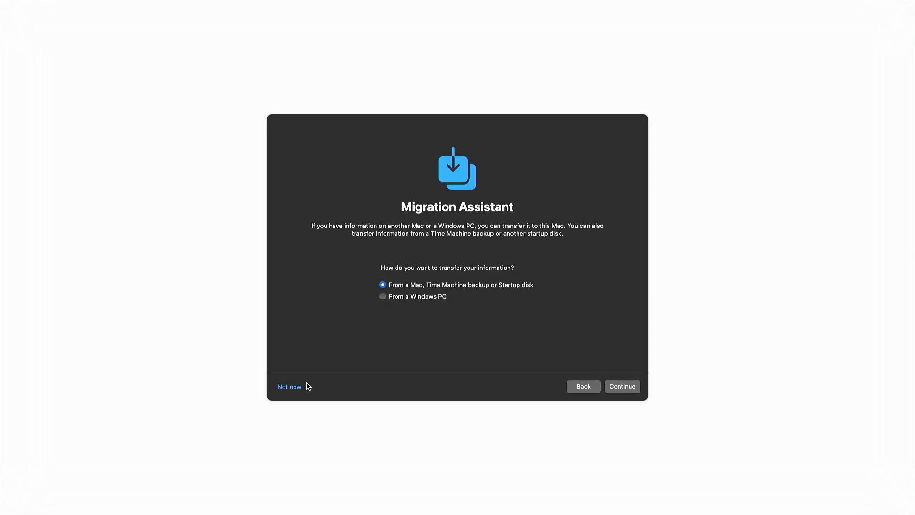
- Skip data migration and Apple ID sign-in, and agree to the macOS Software Licence Agreement
left_click(296, 387)
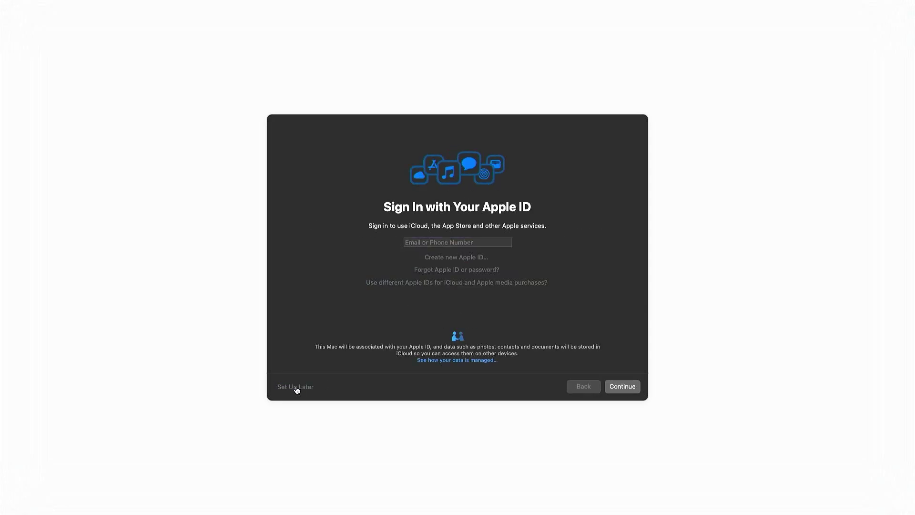
left_click(296, 387)
left_click(484, 302)
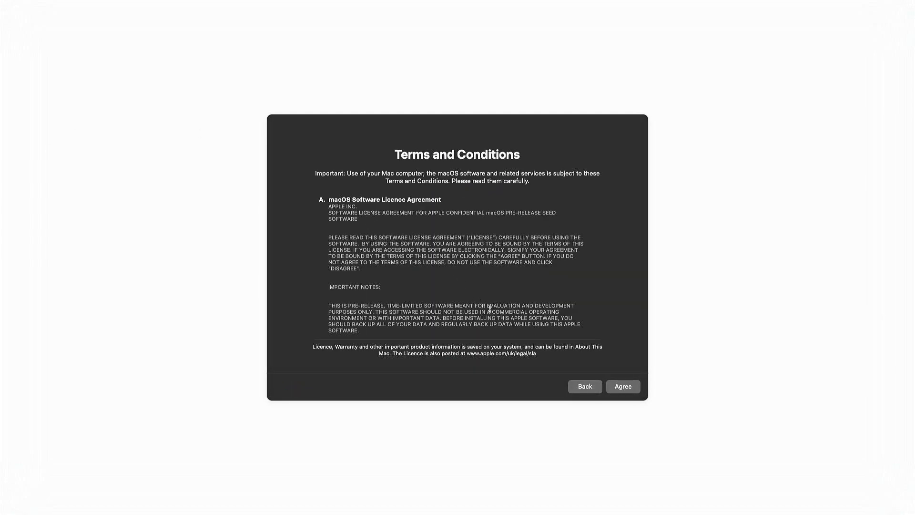
left_click(623, 387)
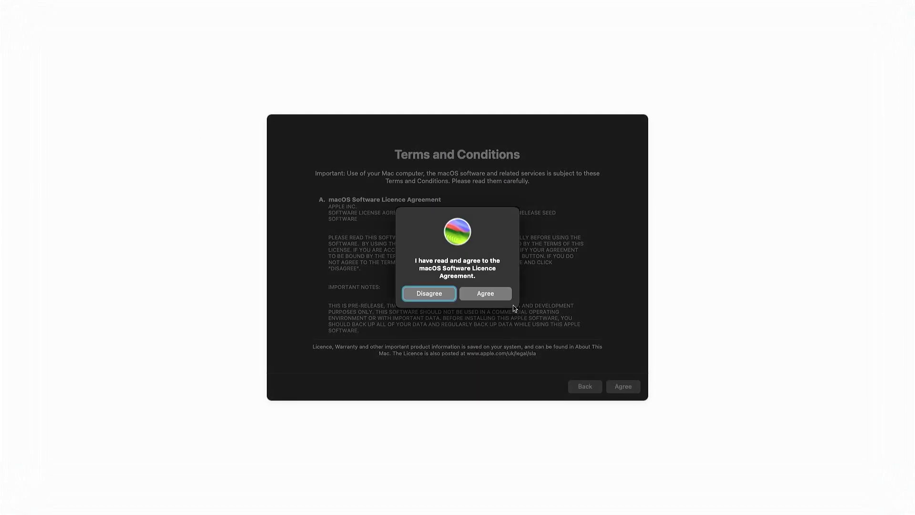
left_click(494, 294)
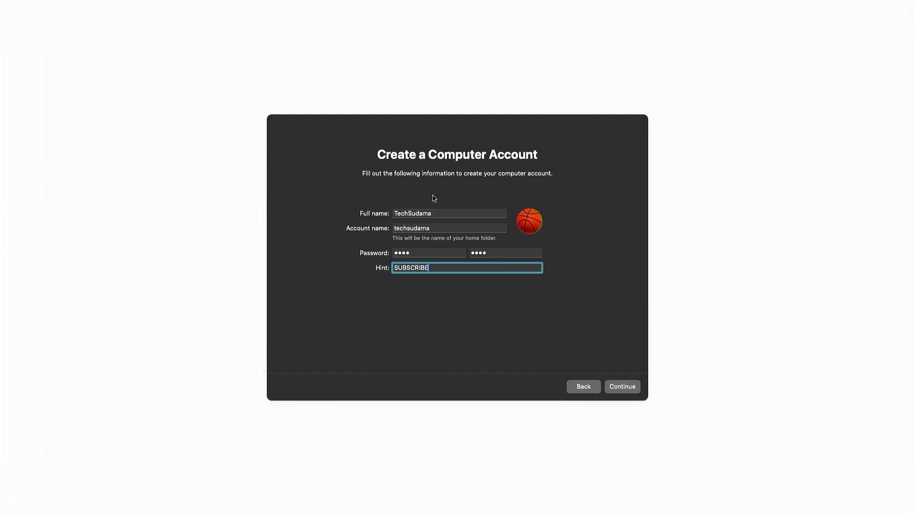
- Check the full name, account name, password and hint fields, and create the computer account
double_click(436, 213)
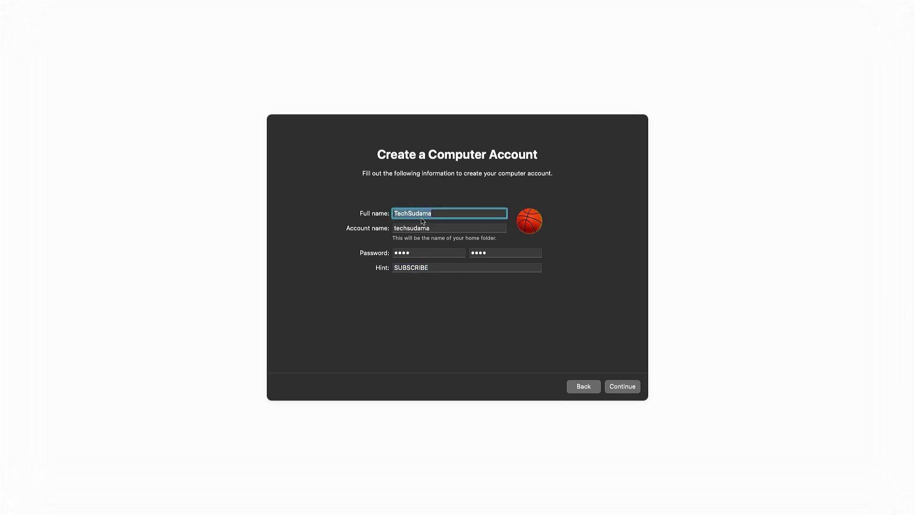
left_click(434, 228)
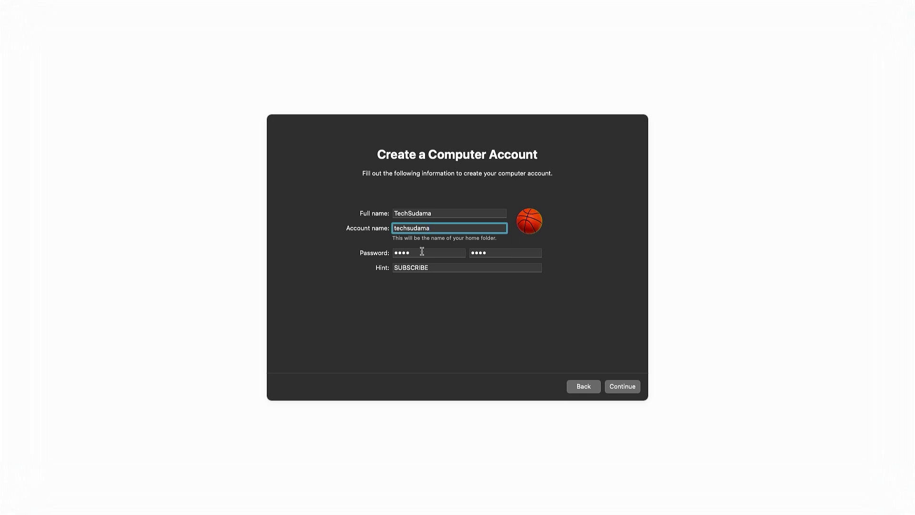
left_click(492, 253)
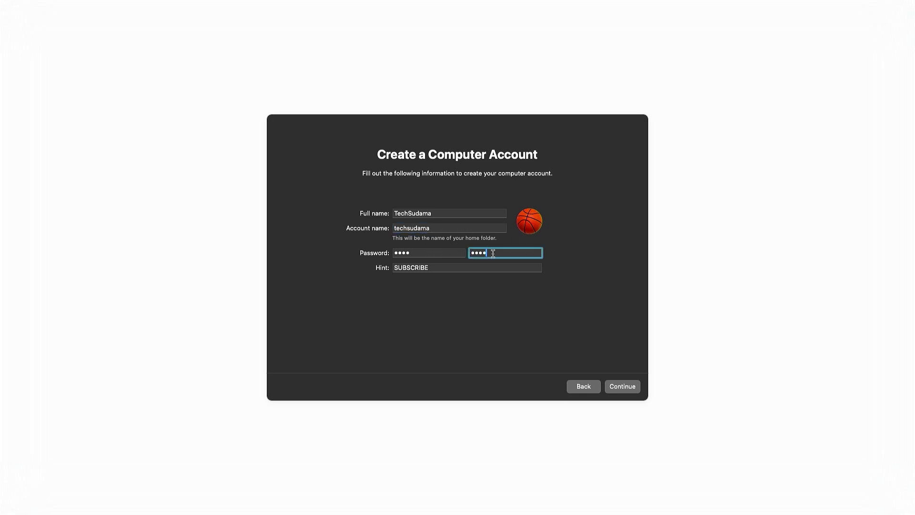
left_click(450, 267)
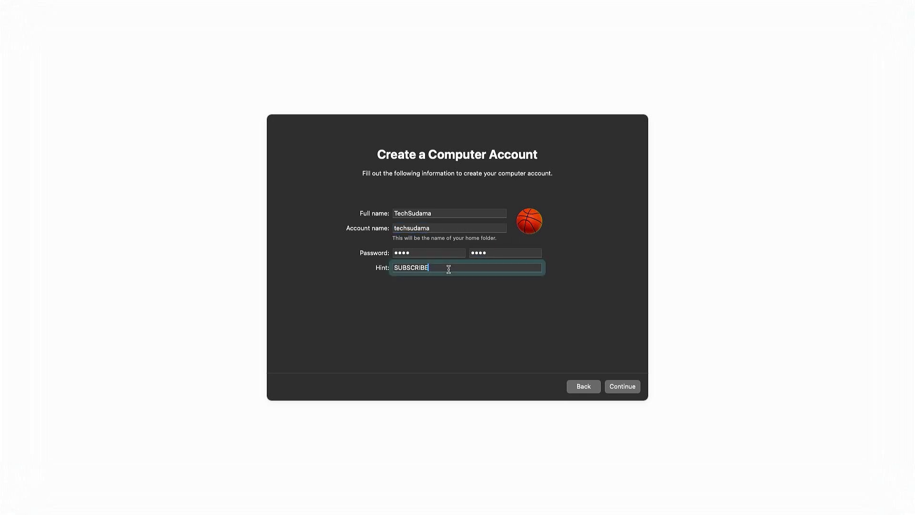
left_click(622, 386)
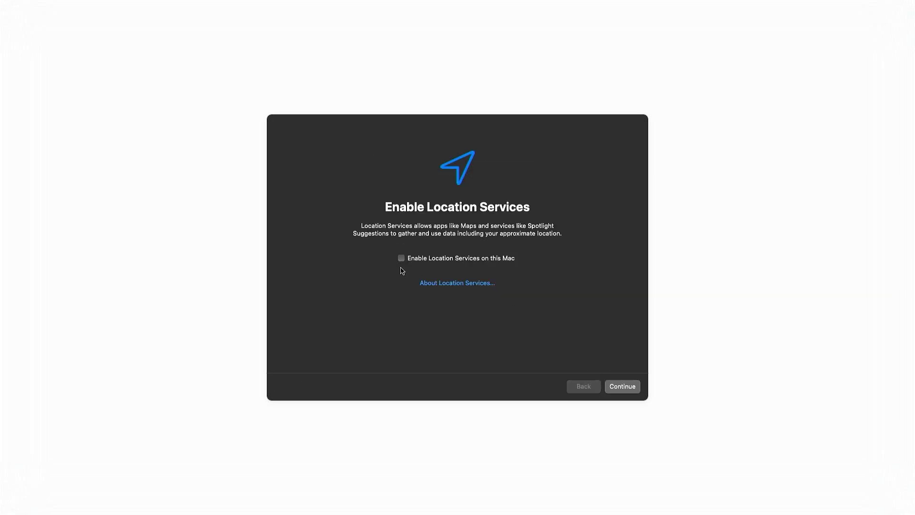
- Decline Location Services and set the time zone's closest city to Kolkata - India
left_click(623, 387)
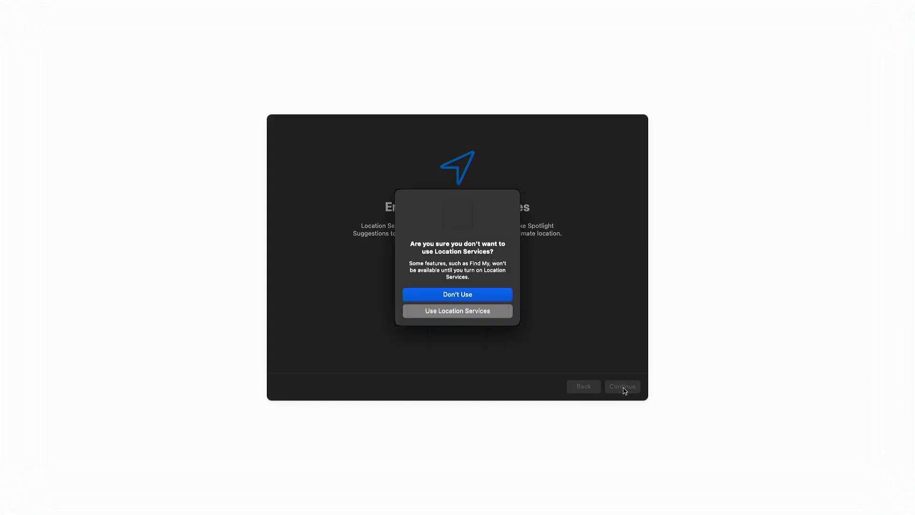
left_click(467, 296)
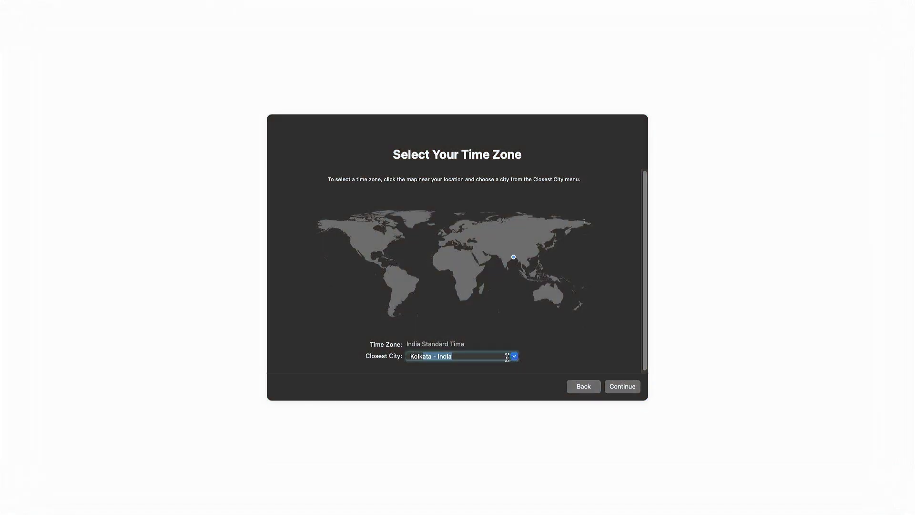
left_click(619, 389)
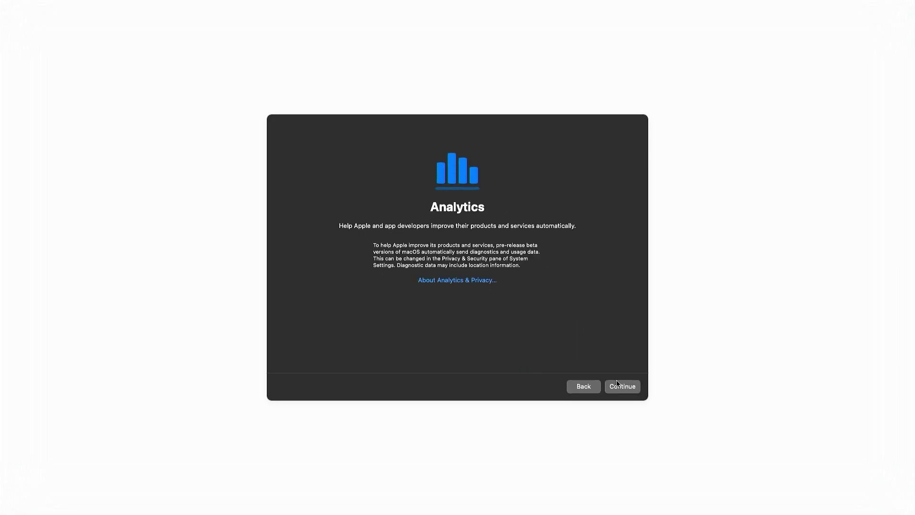
- Finish the macOS setup with Screen Time postponed and the Dark look, and quit Keyboard Setup Assistant
left_click(622, 387)
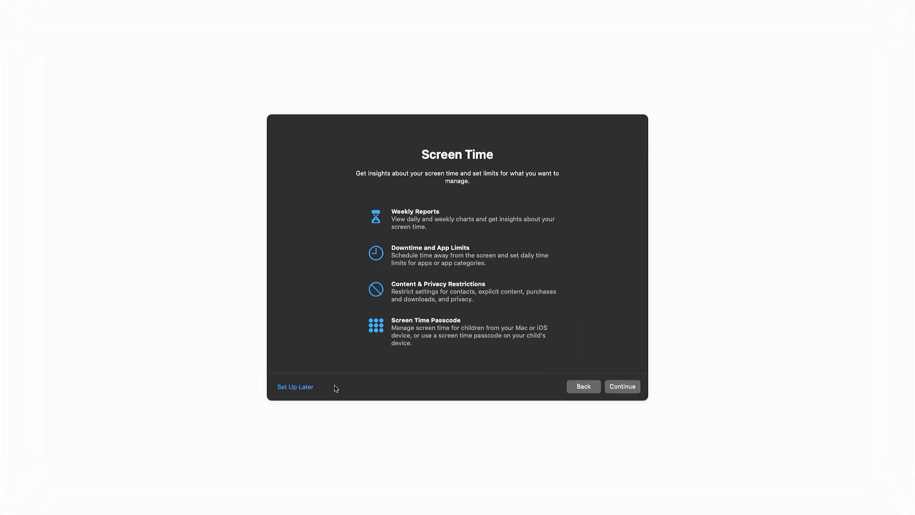
left_click(307, 389)
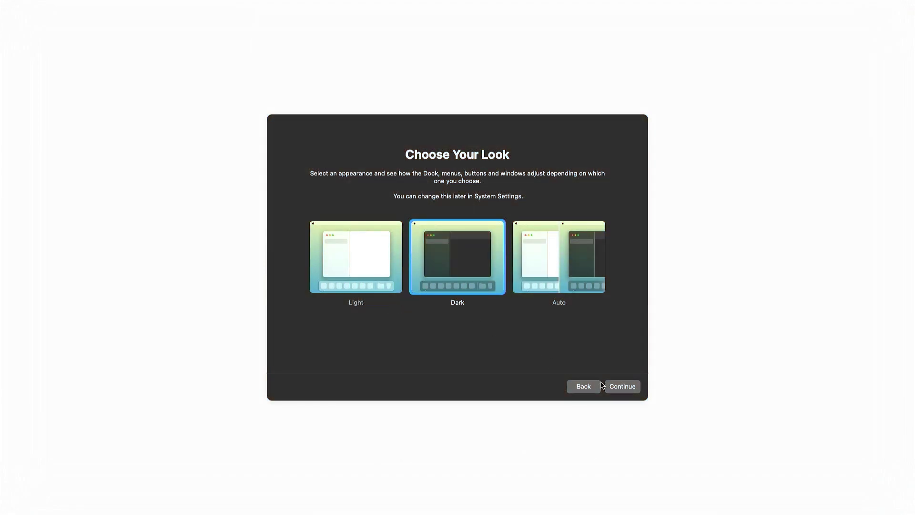
left_click(626, 389)
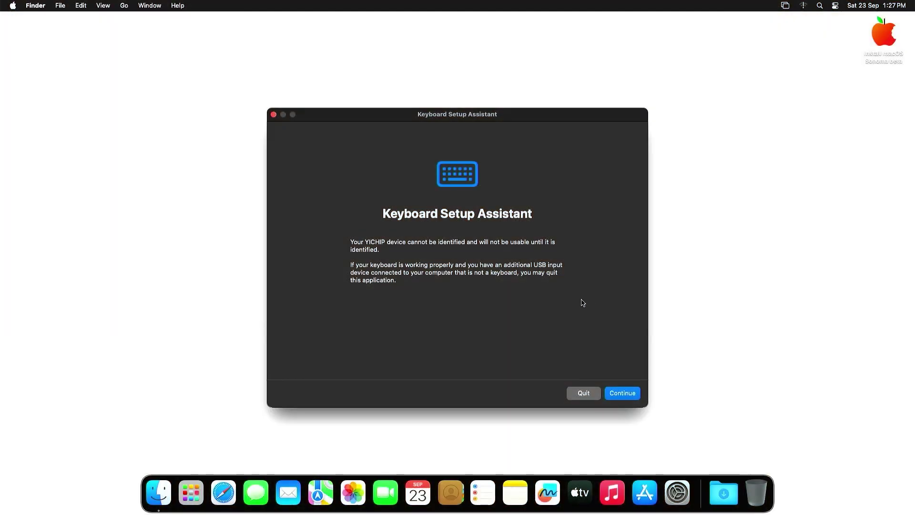
left_click(584, 394)
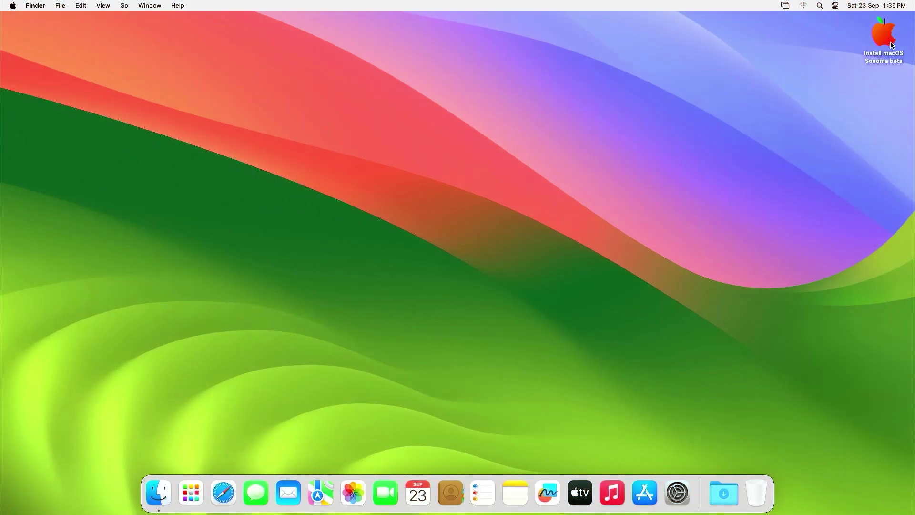
- Copy the FILES folder from the Install macOS Sonoma beta disk to the desktop and close the disk's window
left_click(886, 38)
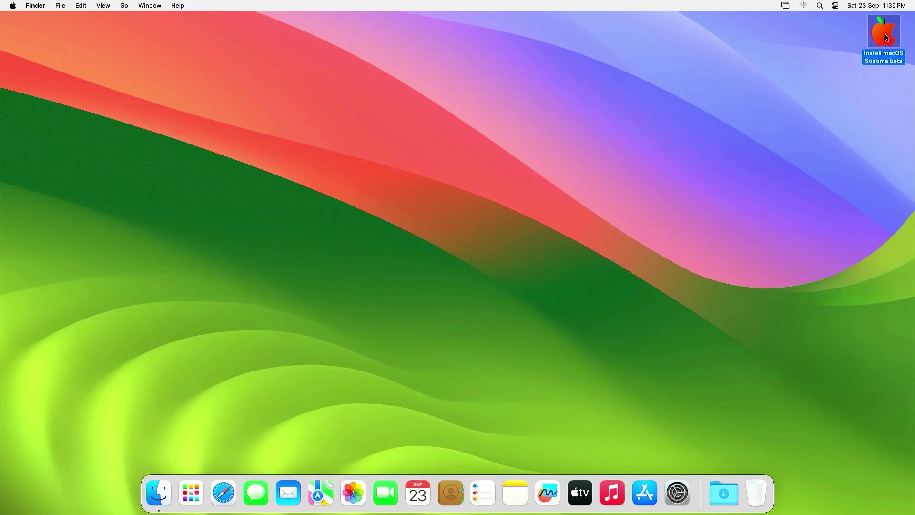
double_click(886, 38)
left_click(262, 162)
left_click_drag(261, 162, 45, 71)
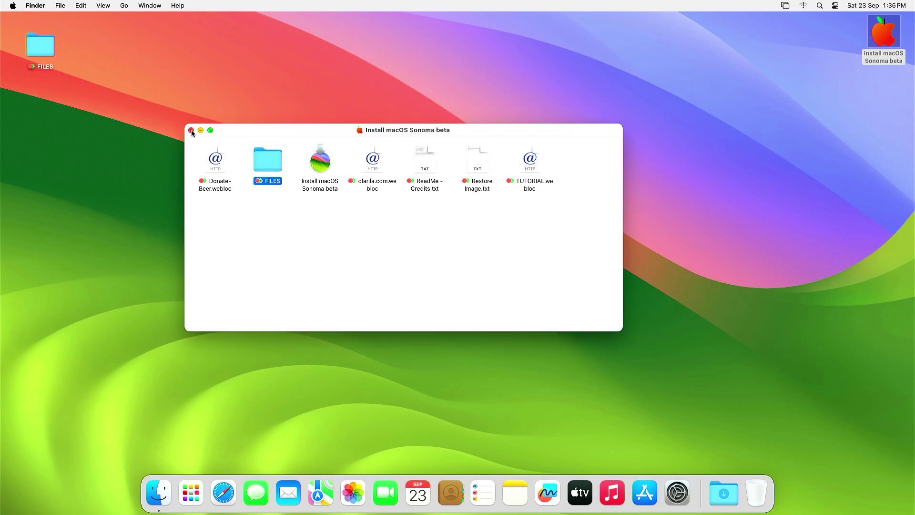
left_click(191, 130)
- Launch OpenCore Configurator from the desktop FILES folder, get past its update offer, and open the Mount EFI tool
double_click(40, 46)
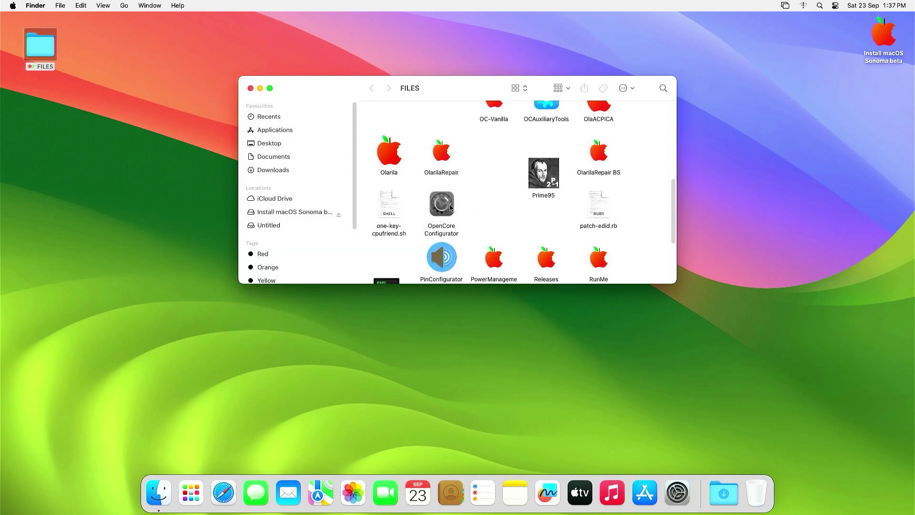
double_click(447, 207)
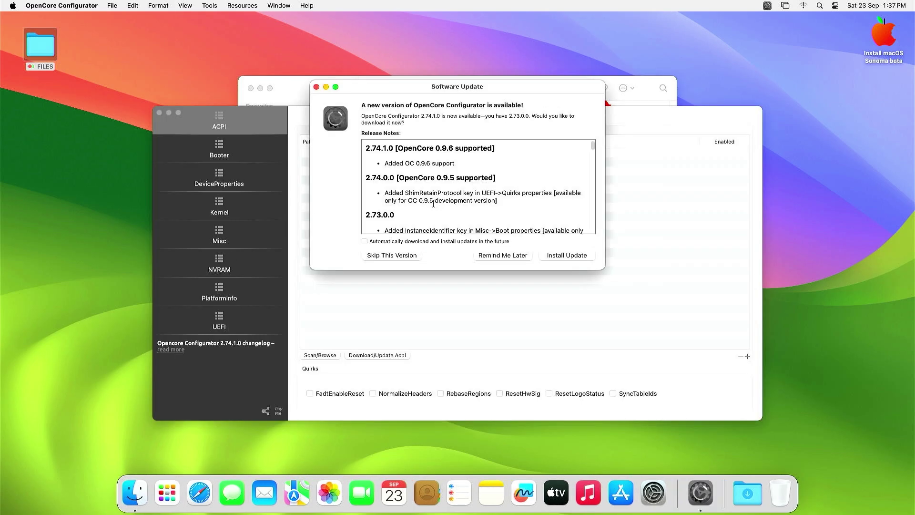
left_click(560, 255)
left_click(209, 6)
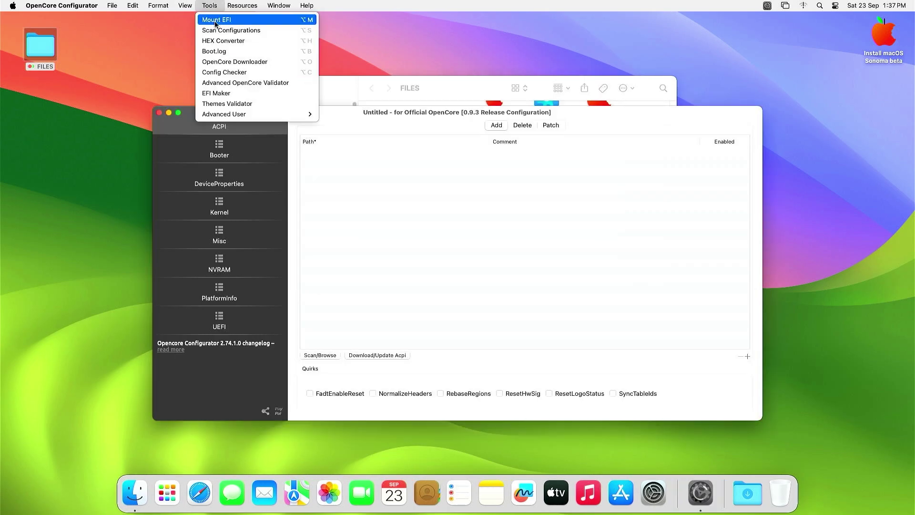
left_click(215, 21)
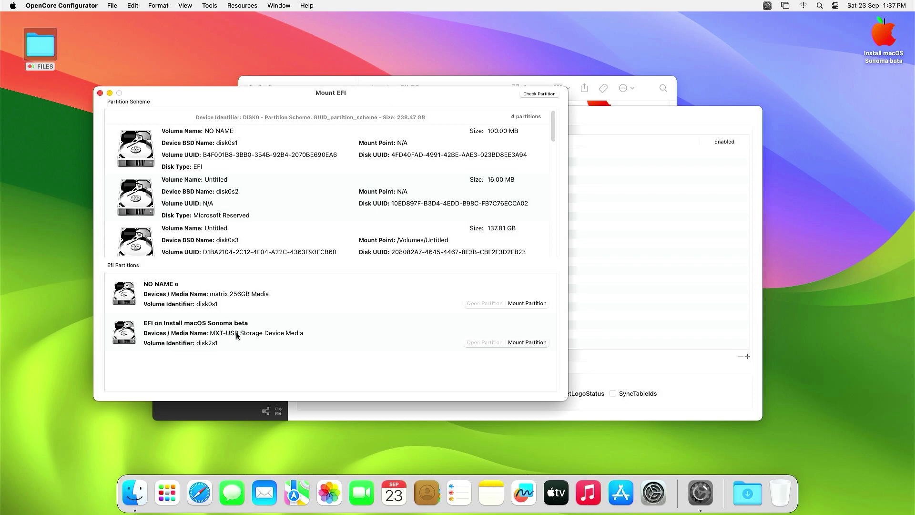
- Mount the EFI partition of the matrix 256GB disk, authorising with the account password, and open it in a window clear of the others
left_click(521, 303)
type("•••")
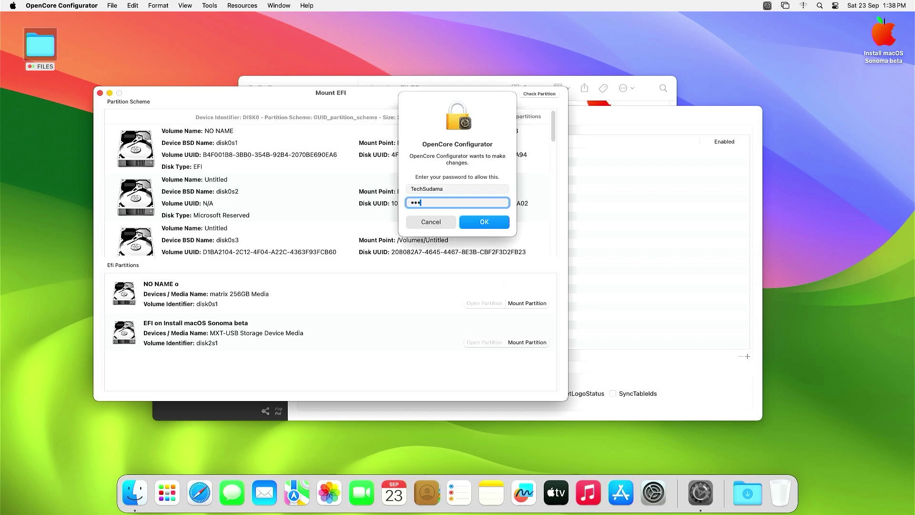
key("Return")
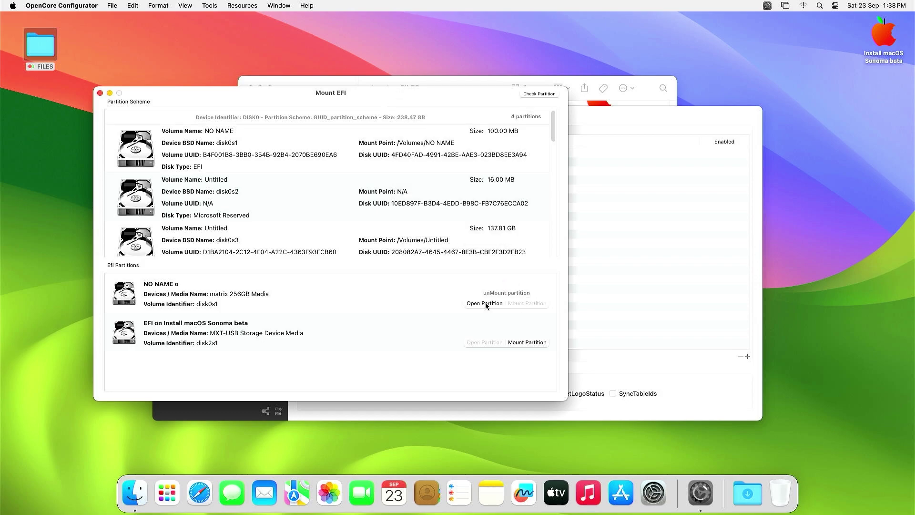
left_click(485, 302)
left_click_drag(382, 104, 249, 43)
- Close the FILES folder window and the untitled OpenCore configuration window
key("super+grave")
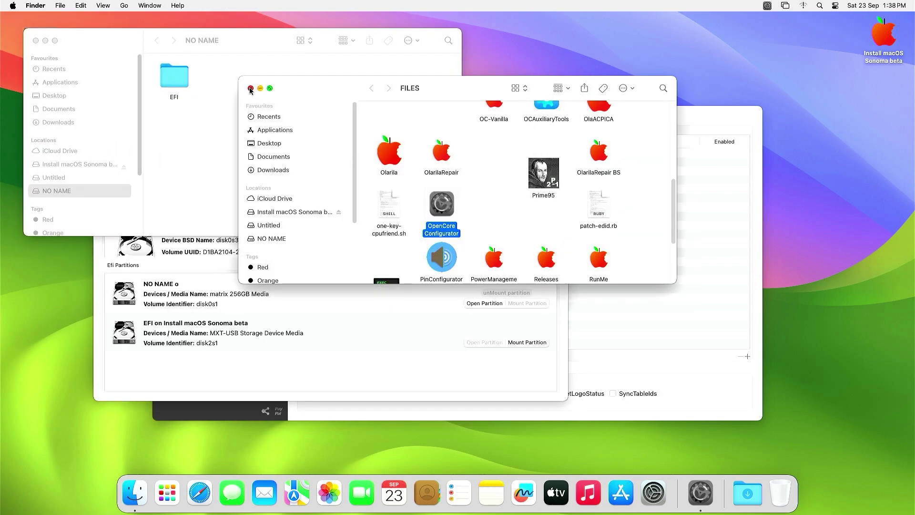
left_click(251, 89)
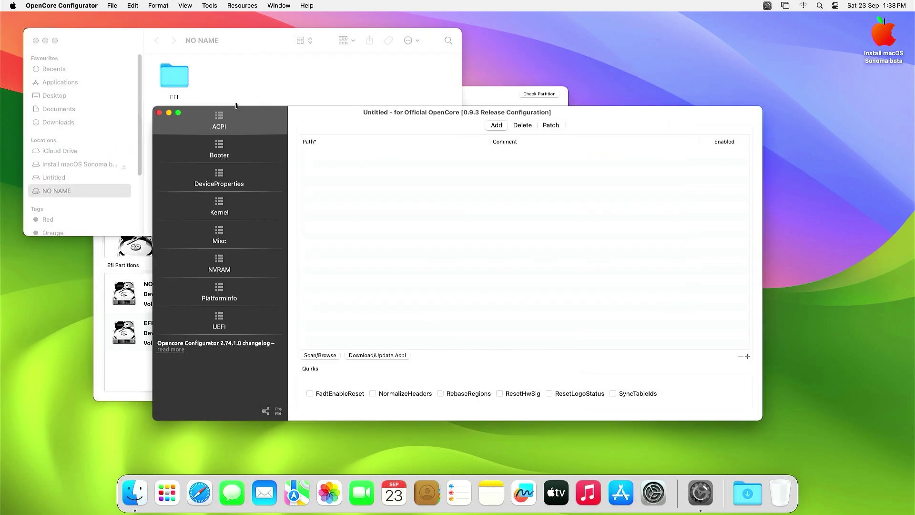
left_click(159, 113)
- Mount and open the Install macOS Sonoma beta USB's EFI partition, and show the EFI folder's contents on both partitions
left_click(520, 342)
left_click(493, 343)
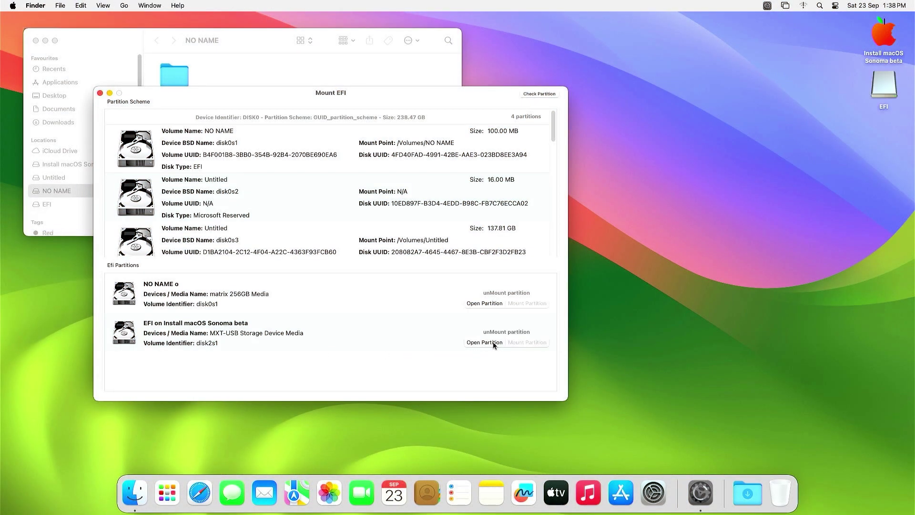
double_click(607, 188)
double_click(179, 82)
- Copy the BOOT and OC folders from the USB's EFI folder into the internal disk's EFI folder, replacing the existing Boot folder
left_click_drag(612, 220, 679, 177)
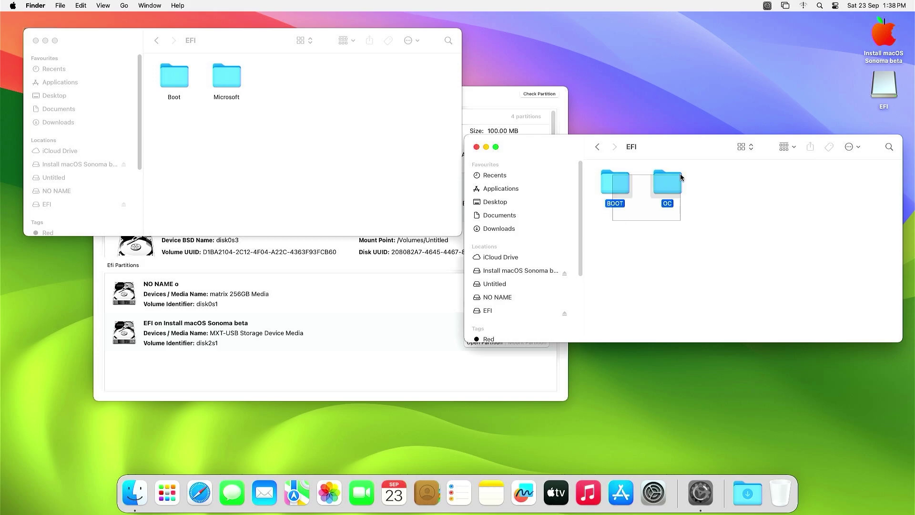
right_click(675, 180)
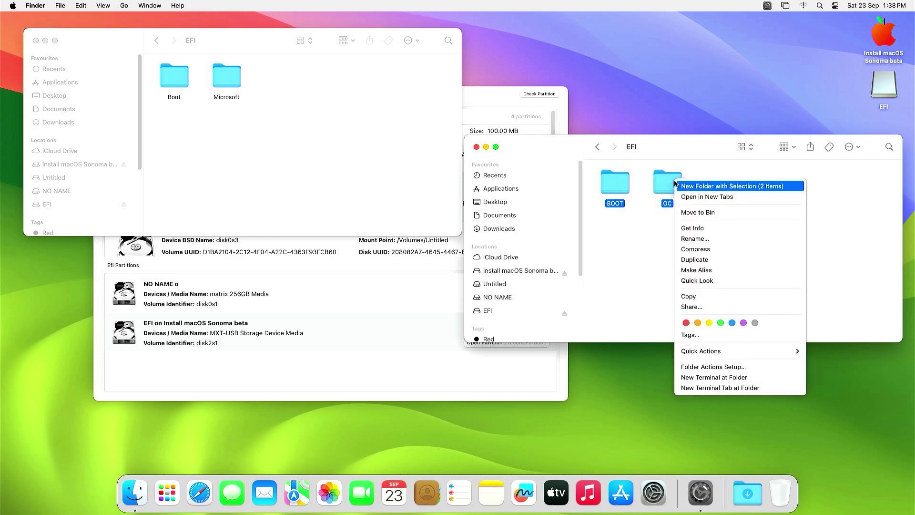
left_click(694, 295)
left_click(233, 130)
right_click(233, 130)
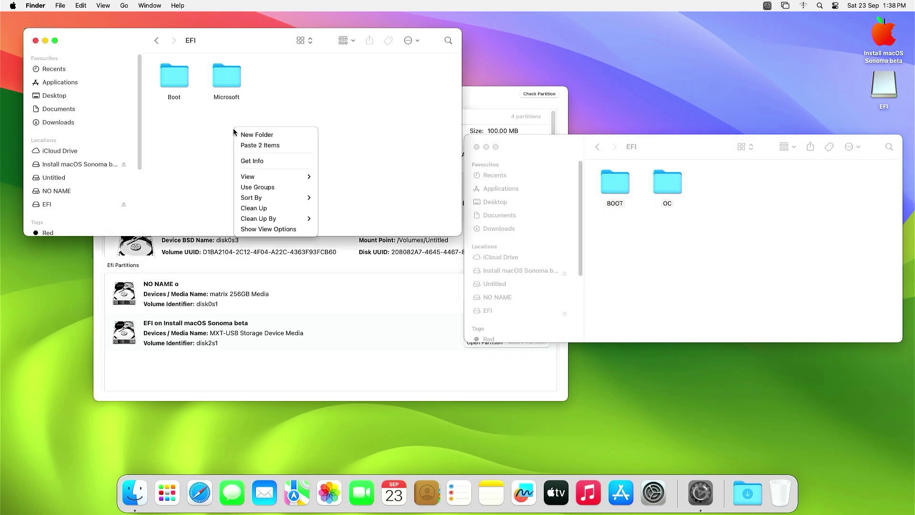
left_click(247, 147)
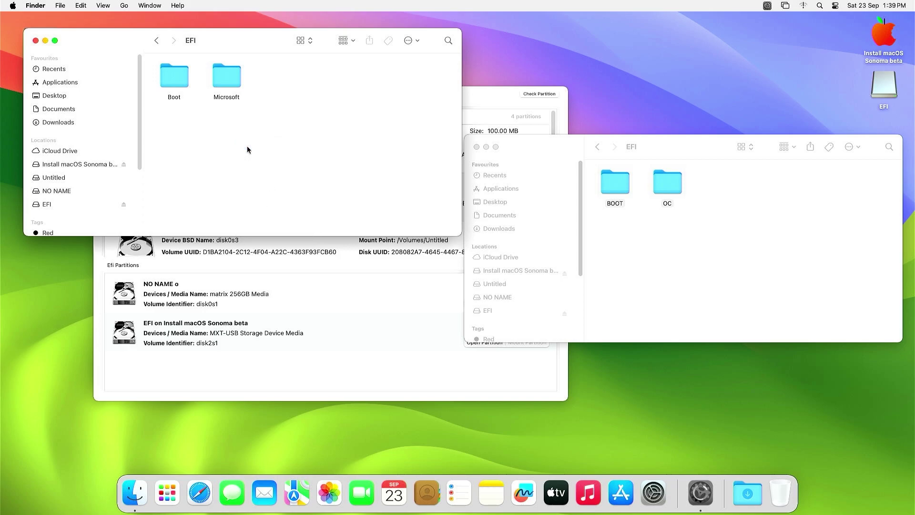
left_click(489, 179)
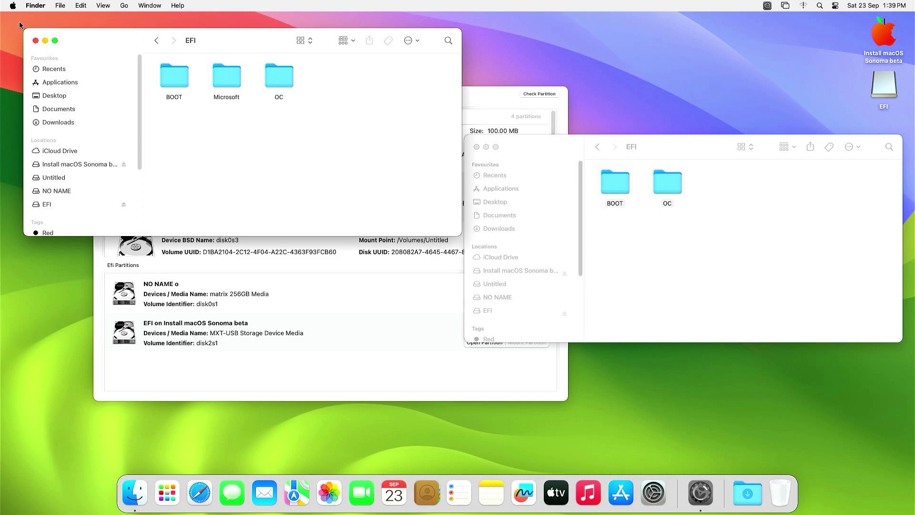
- Request a restart of the computer
left_click(22, 104)
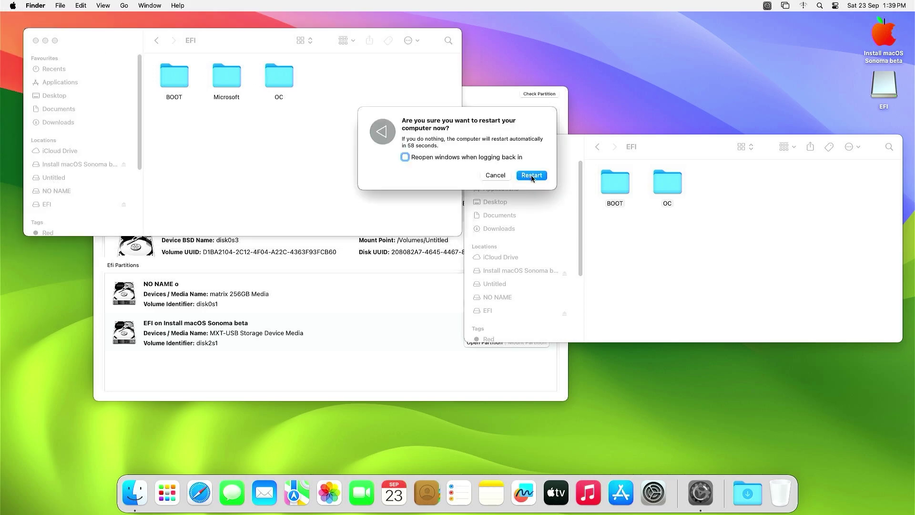